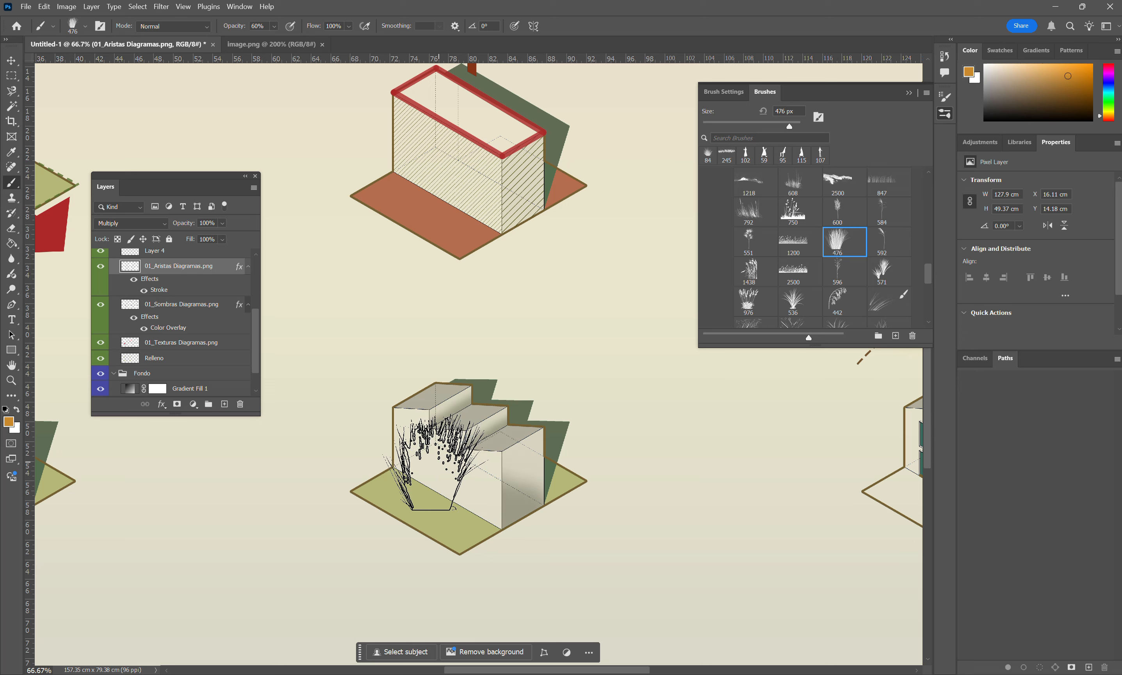
Choose the 196 px grass clump brush from the preset list and reduce its size to 120 px.
{"action": "left_click_drag", "start_coordinate": [439, 462], "coordinate": [379, 444]}
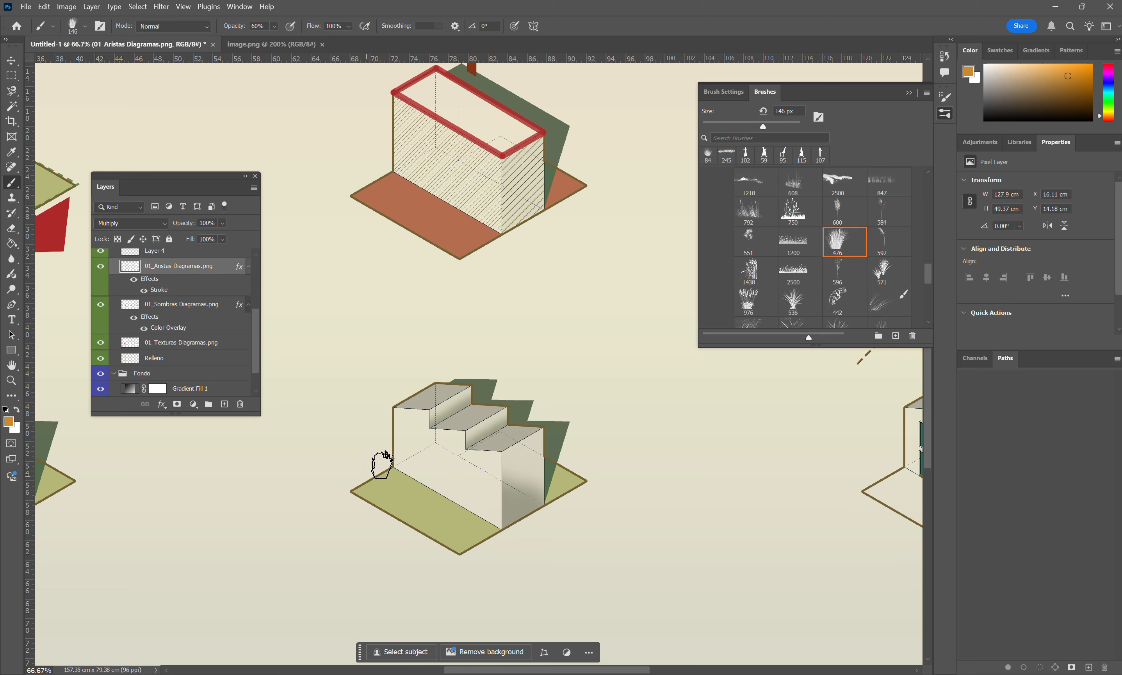
{"action": "scroll", "coordinate": [792, 255], "scroll_direction": "down", "scroll_amount": 2}
{"action": "left_click", "coordinate": [780, 260]}
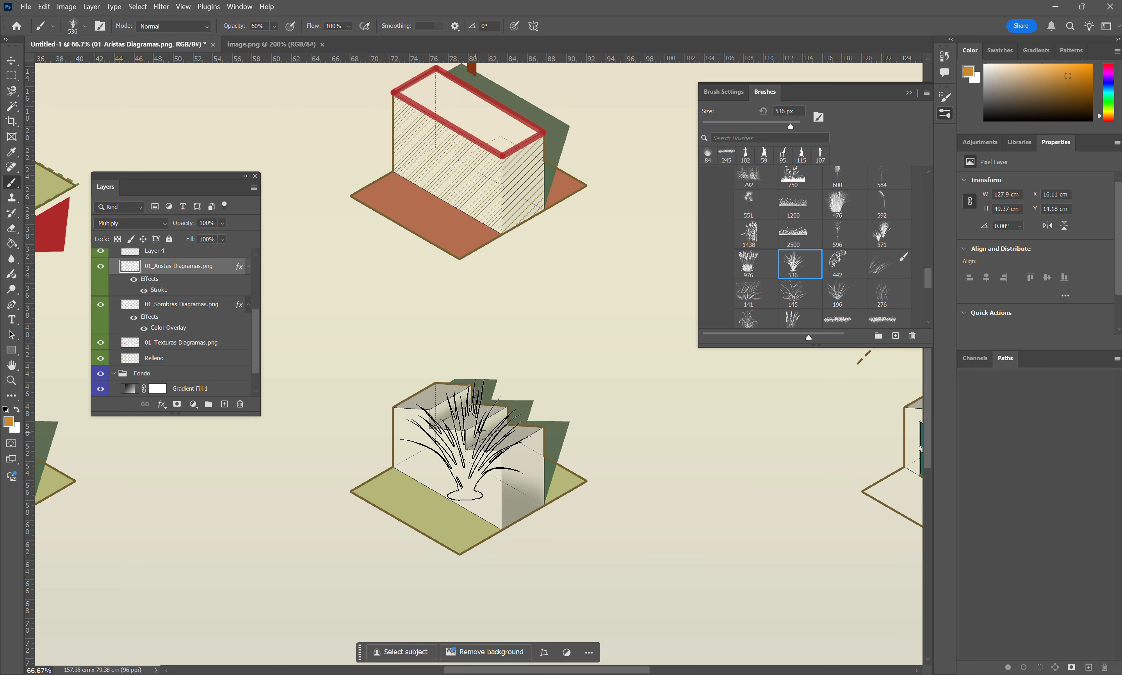
{"action": "scroll", "coordinate": [806, 246], "scroll_direction": "down", "scroll_amount": 2}
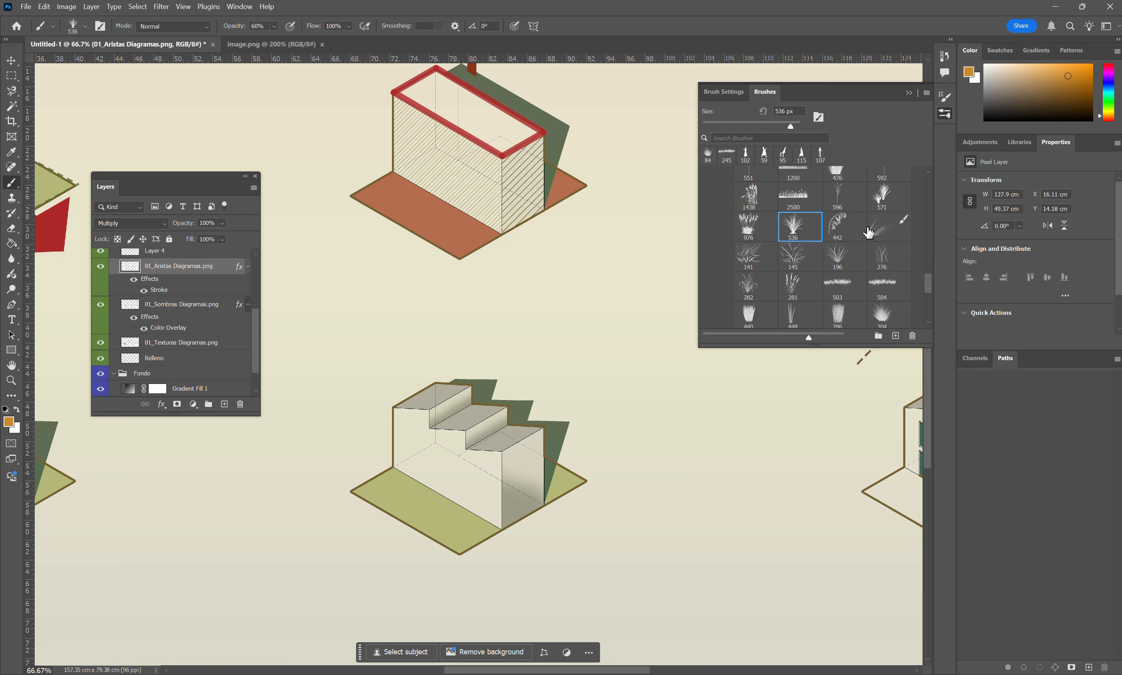
{"action": "left_click", "coordinate": [845, 257]}
{"action": "left_click_drag", "start_coordinate": [394, 491], "coordinate": [368, 483]}
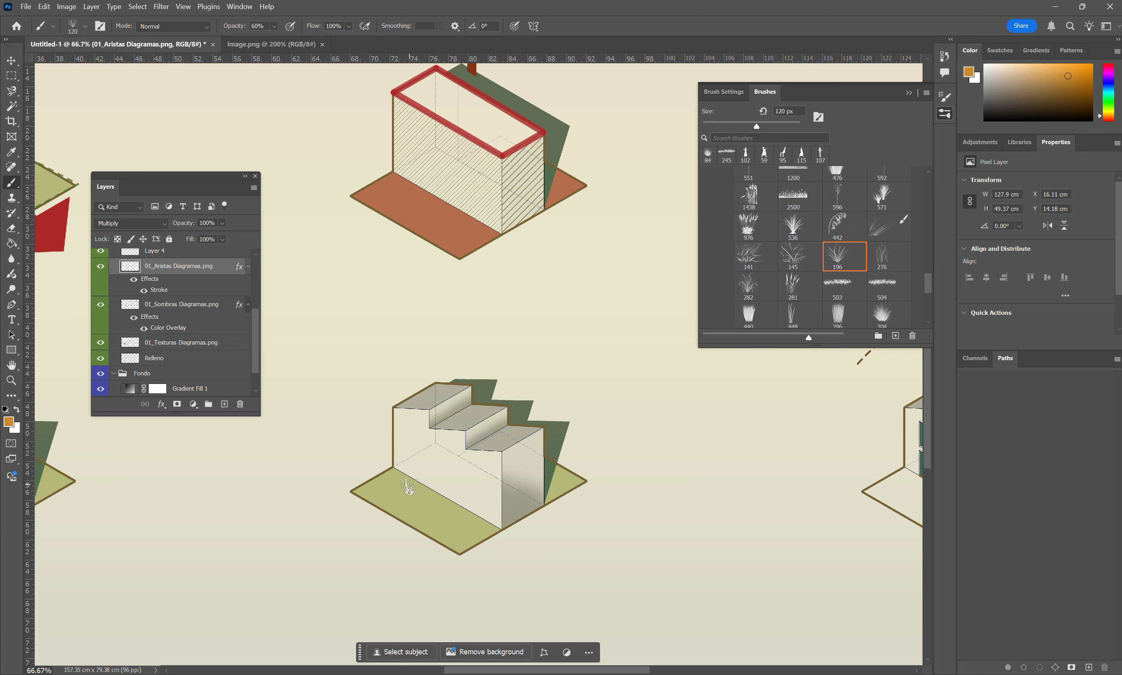
{"action": "left_click", "coordinate": [409, 485]}
{"action": "left_click", "coordinate": [433, 501]}
{"action": "left_click", "coordinate": [490, 513]}
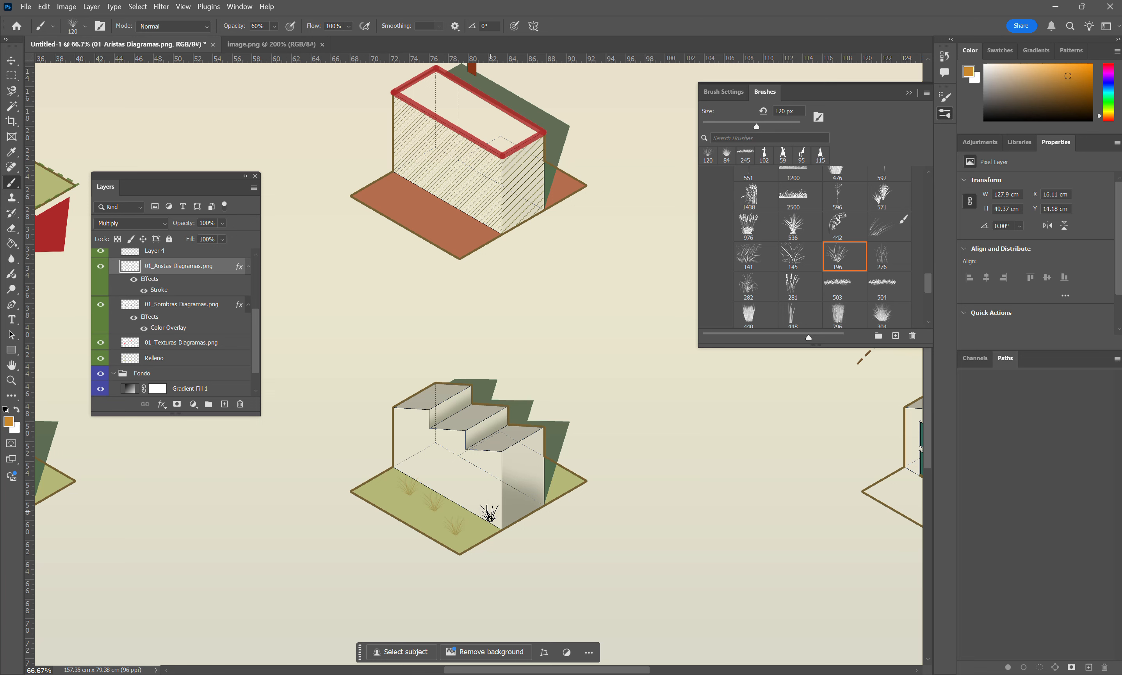
{"action": "left_click", "coordinate": [465, 505]}
{"action": "left_click", "coordinate": [372, 495]}
{"action": "left_click", "coordinate": [413, 501]}
{"action": "key", "text": "ctrl+z"}
{"action": "key", "text": "ctrl+z"}
{"action": "key", "text": "ctrl+z"}
{"action": "key", "text": "ctrl+z"}
{"action": "key", "text": "ctrl+z"}
{"action": "key", "text": "ctrl+z"}
{"action": "key", "text": "ctrl+z"}
Add a new layer above 01_Aristas Diagramas.png and name it Cesped.
{"action": "scroll", "coordinate": [251, 334], "scroll_direction": "up", "scroll_amount": 5}
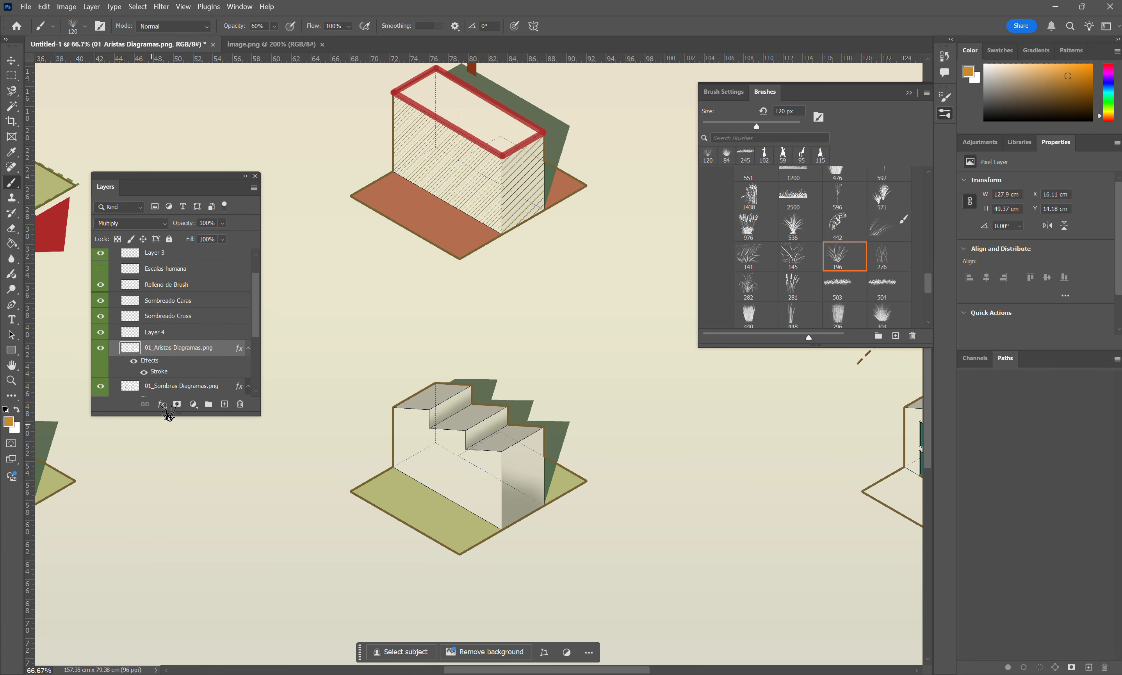
{"action": "left_click", "coordinate": [224, 404]}
{"action": "double_click", "coordinate": [153, 352]}
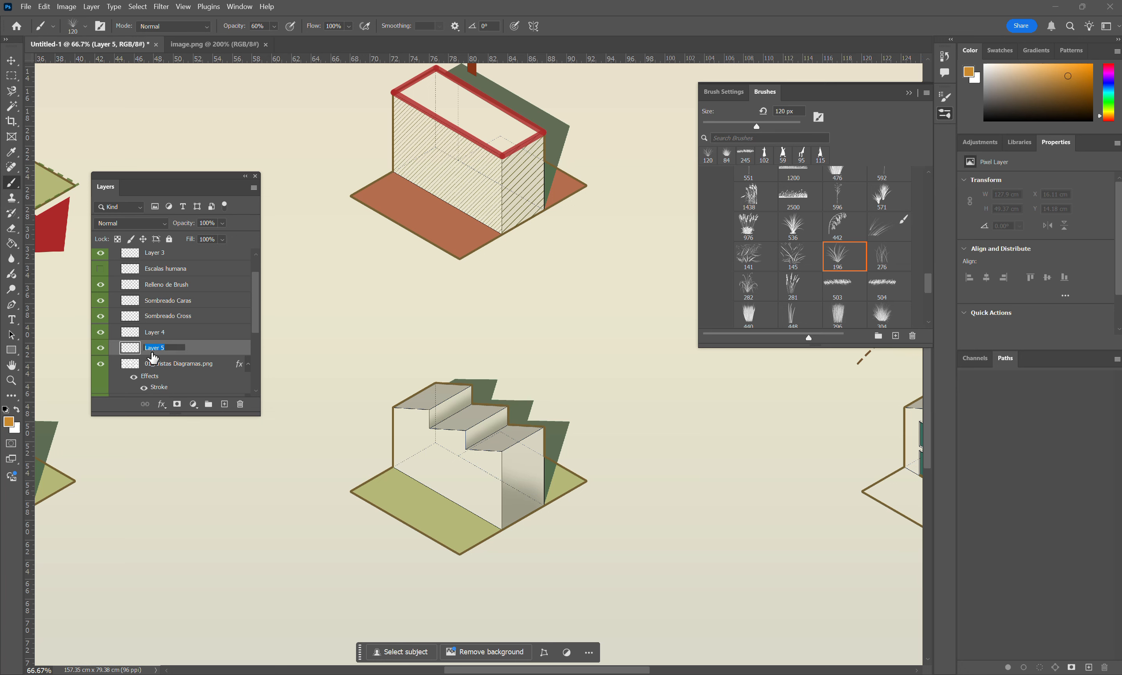
{"action": "type", "text": "Cesped"}
{"action": "key", "text": "Return"}
Enable Shape Dynamics in the brush settings with 30% size jitter and 4% angle jitter.
{"action": "left_click", "coordinate": [825, 176]}
{"action": "left_click", "coordinate": [734, 93]}
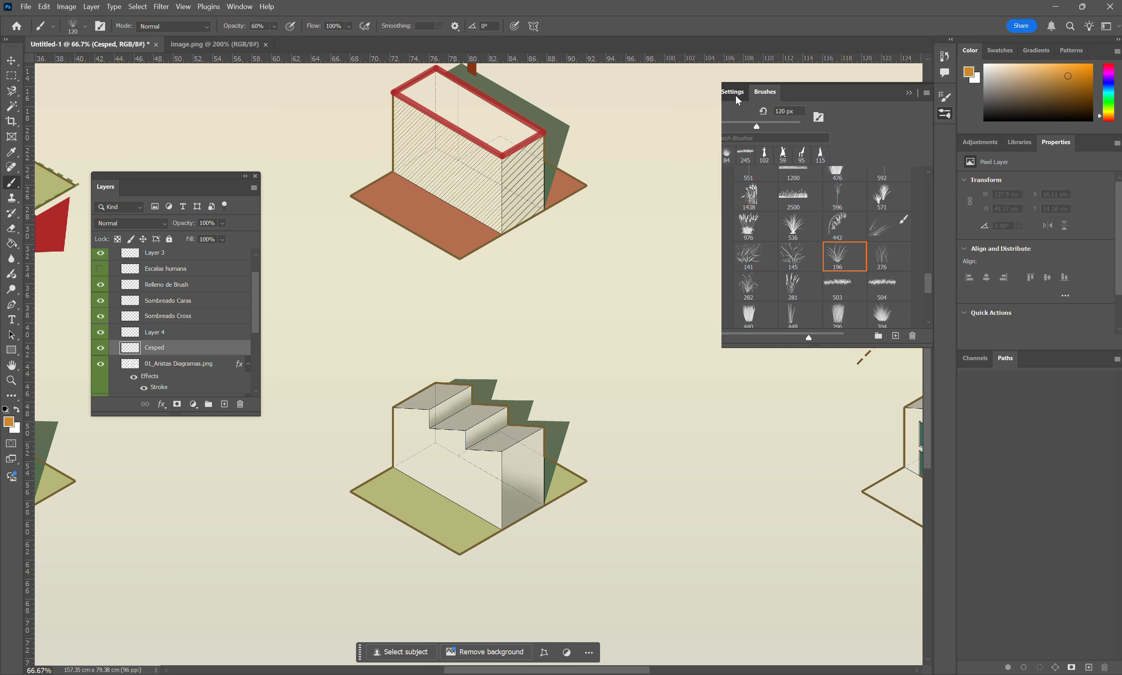
{"action": "left_click", "coordinate": [239, 6]}
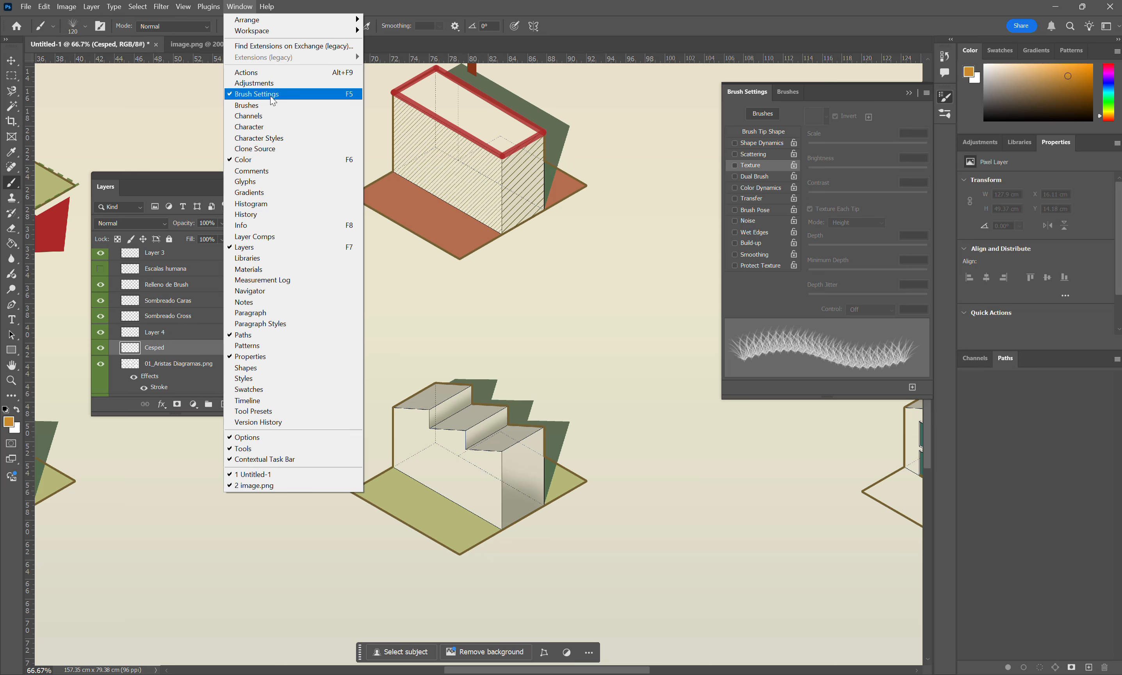
{"action": "left_click", "coordinate": [857, 91]}
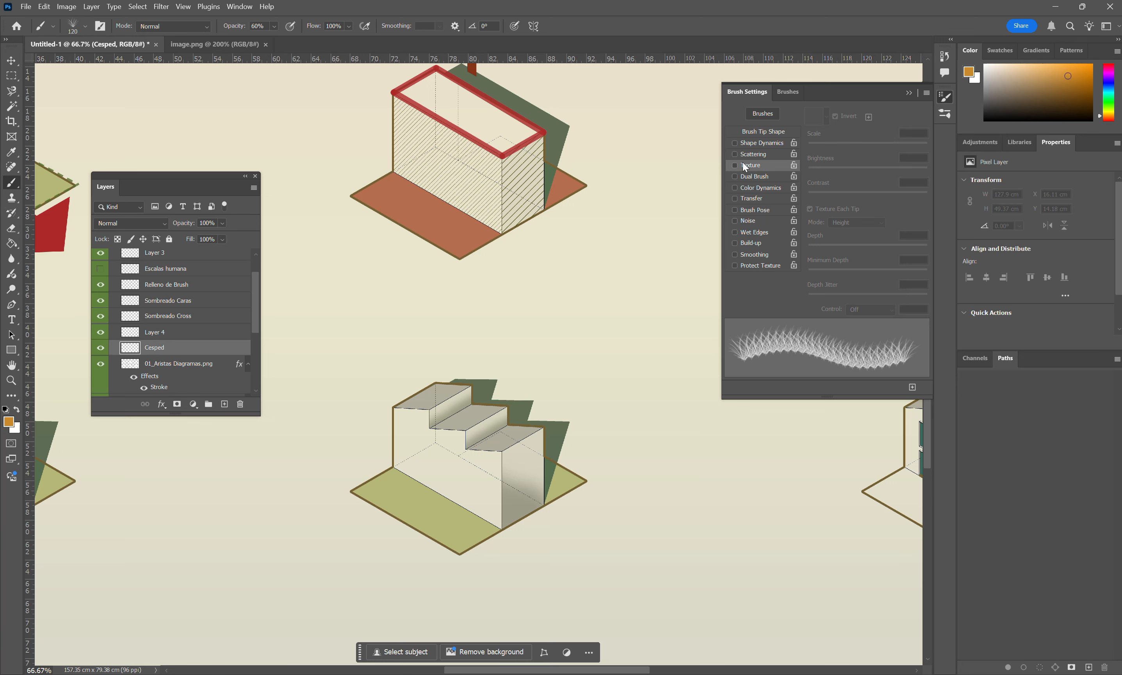
{"action": "left_click", "coordinate": [757, 142]}
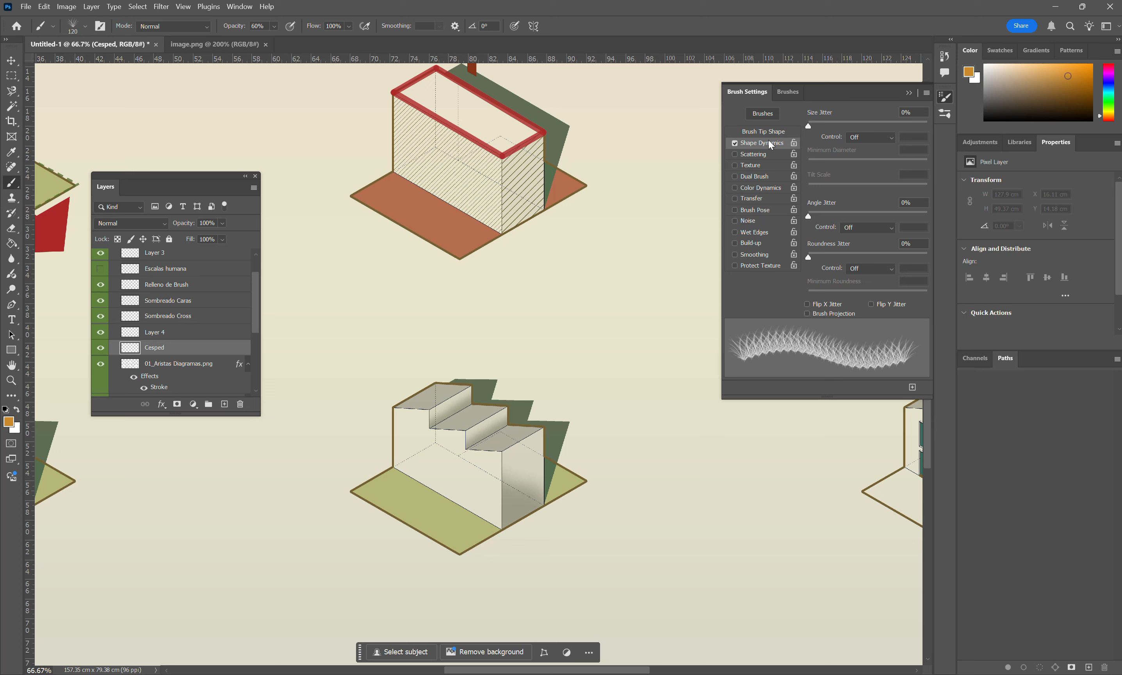
{"action": "mouse_move", "coordinate": [809, 126]}
{"action": "left_mouse_down"}
{"action": "mouse_move", "coordinate": [860, 125]}
{"action": "mouse_move", "coordinate": [843, 125]}
{"action": "left_mouse_up"}
{"action": "left_click_drag", "start_coordinate": [811, 214], "coordinate": [814, 214]}
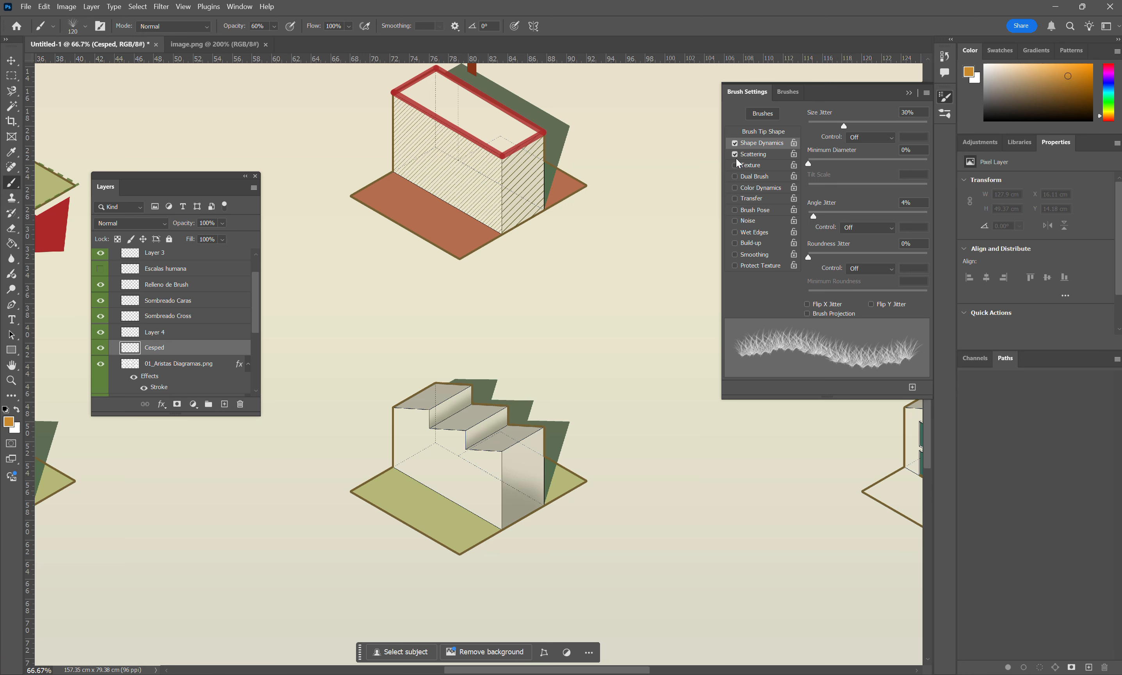
Enable Scattering for the grass brush with 152% scatter and a count of 3.
{"action": "left_click", "coordinate": [759, 156]}
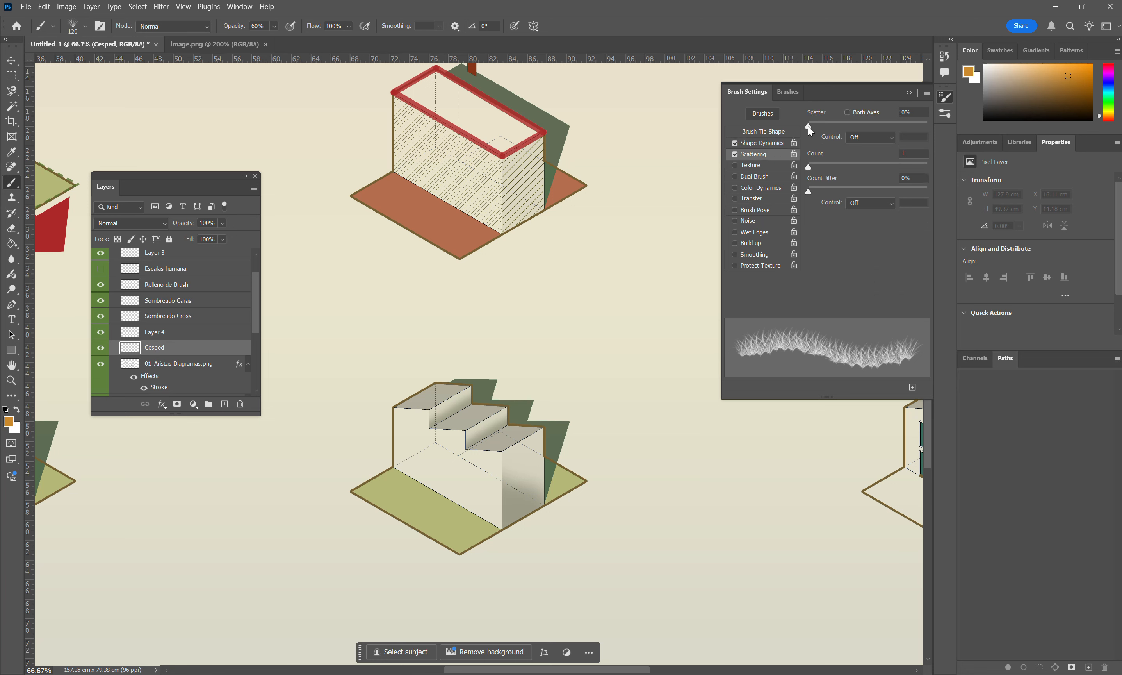
{"action": "mouse_move", "coordinate": [807, 126]}
{"action": "left_mouse_down"}
{"action": "mouse_move", "coordinate": [839, 129]}
{"action": "mouse_move", "coordinate": [826, 129]}
{"action": "mouse_move", "coordinate": [810, 168]}
{"action": "mouse_move", "coordinate": [829, 168]}
{"action": "left_mouse_up"}
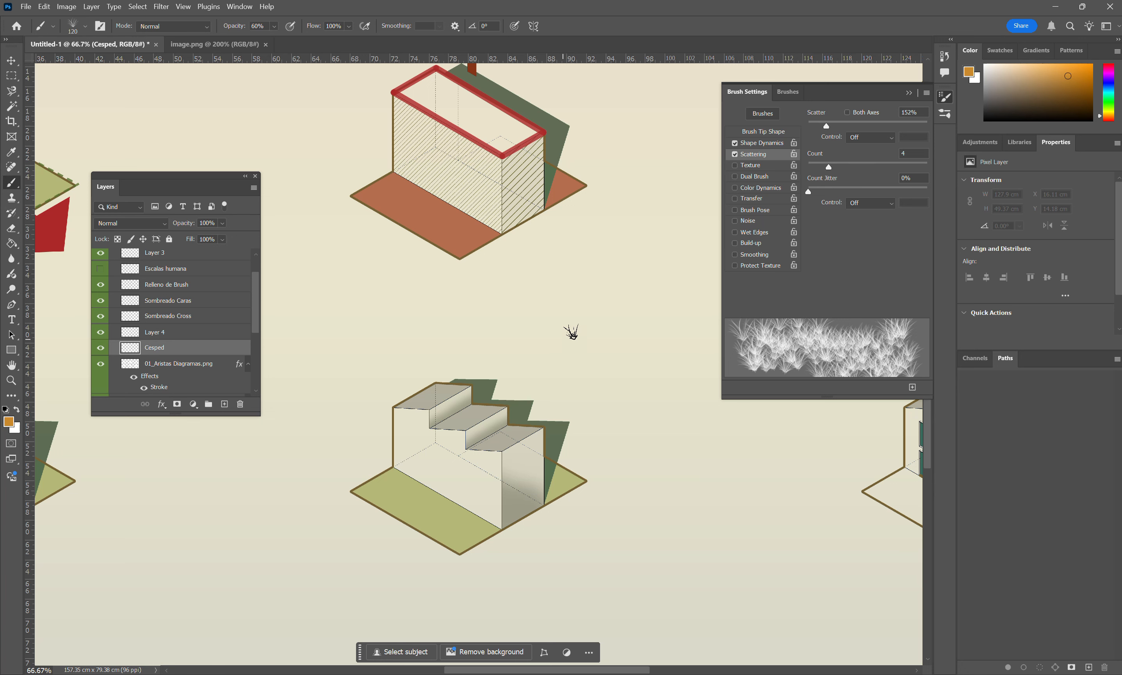
{"action": "left_click_drag", "start_coordinate": [828, 168], "coordinate": [821, 167]}
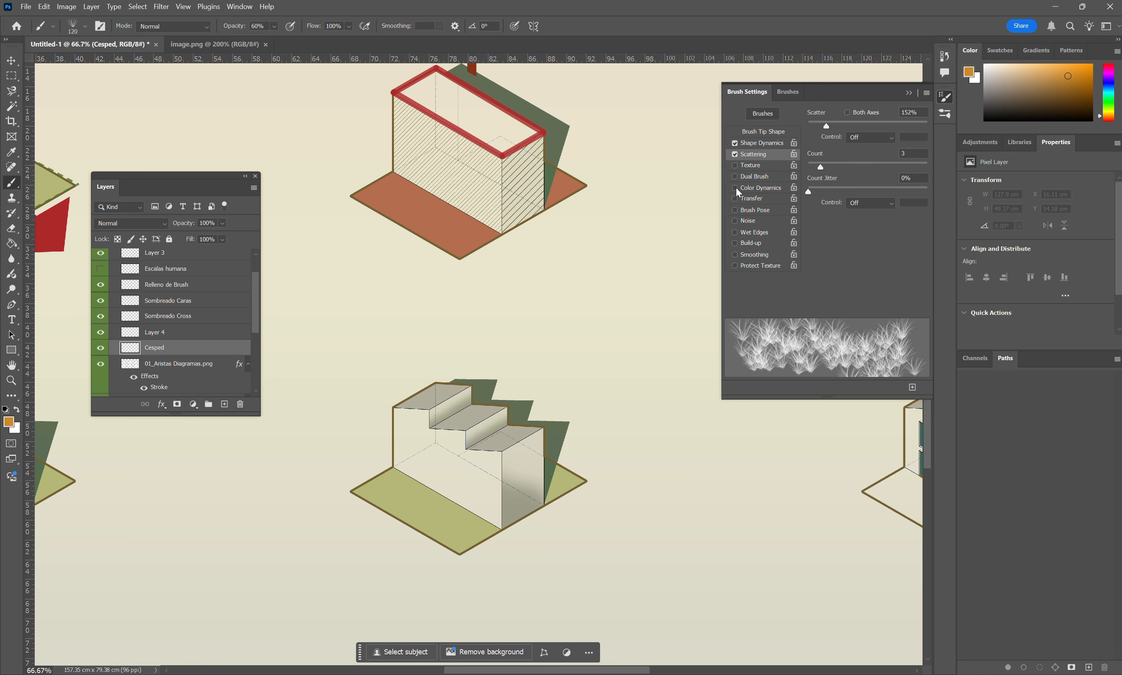
Enable Color Dynamics and paint a diagonal test stroke of grass in the empty area between the diagrams.
{"action": "left_click", "coordinate": [747, 187]}
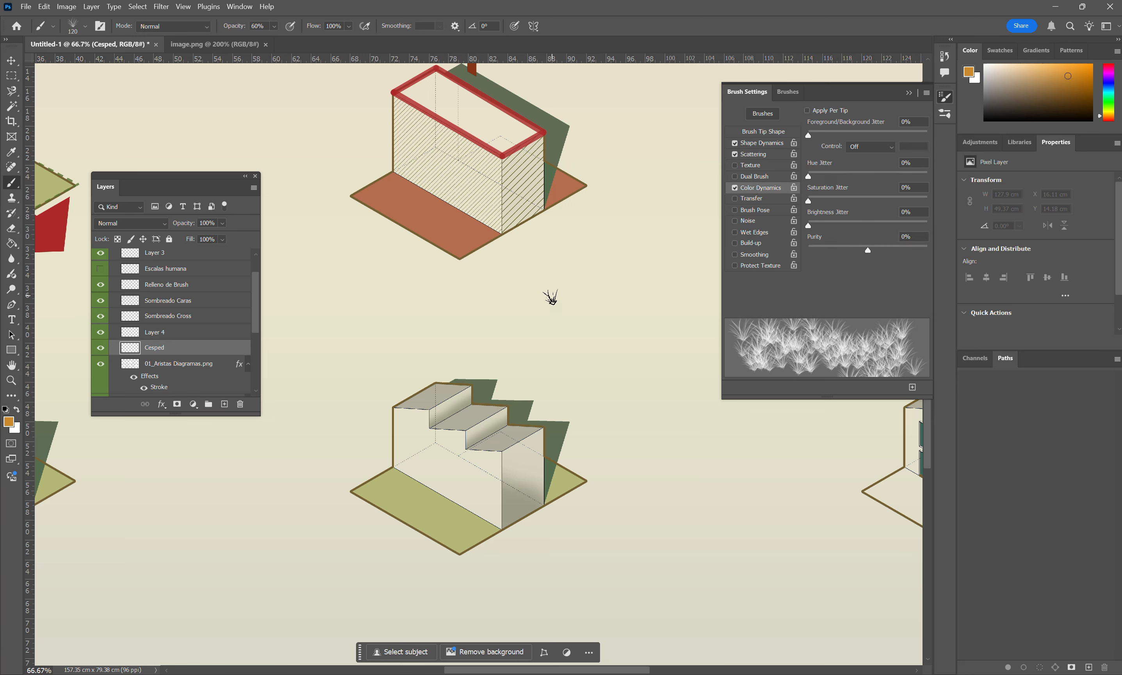
{"action": "left_click_drag", "start_coordinate": [536, 287], "coordinate": [671, 389]}
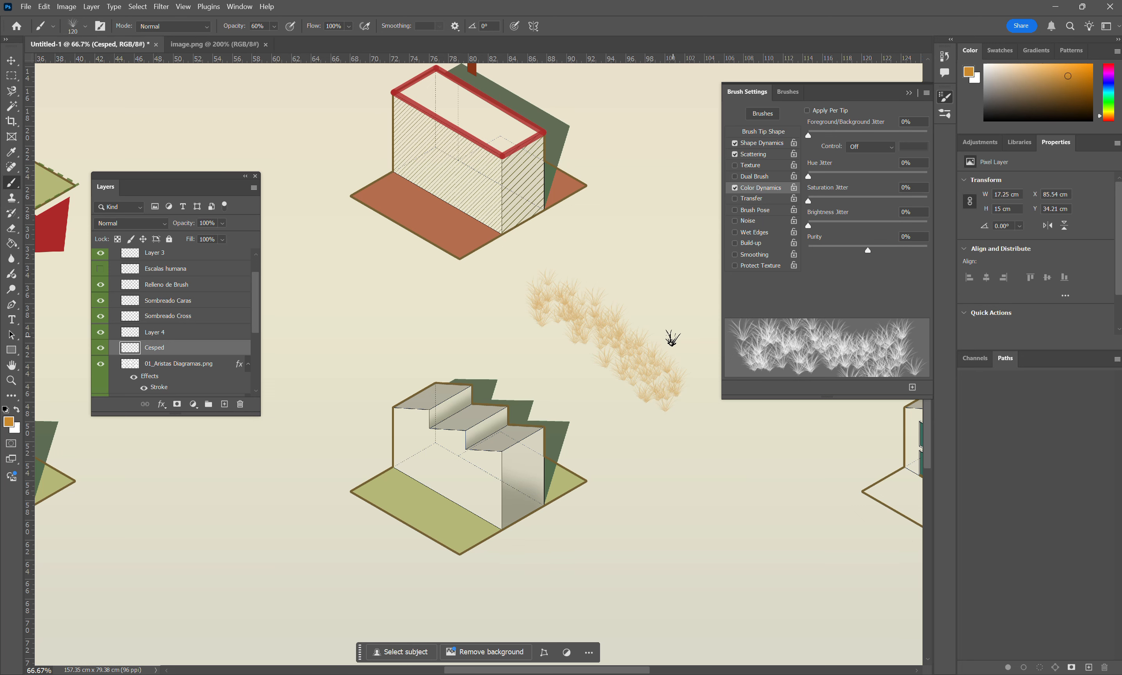
{"action": "scroll", "coordinate": [670, 335], "scroll_direction": "left", "scroll_amount": 2}
{"action": "scroll", "coordinate": [671, 337], "scroll_direction": "right", "scroll_amount": 5}
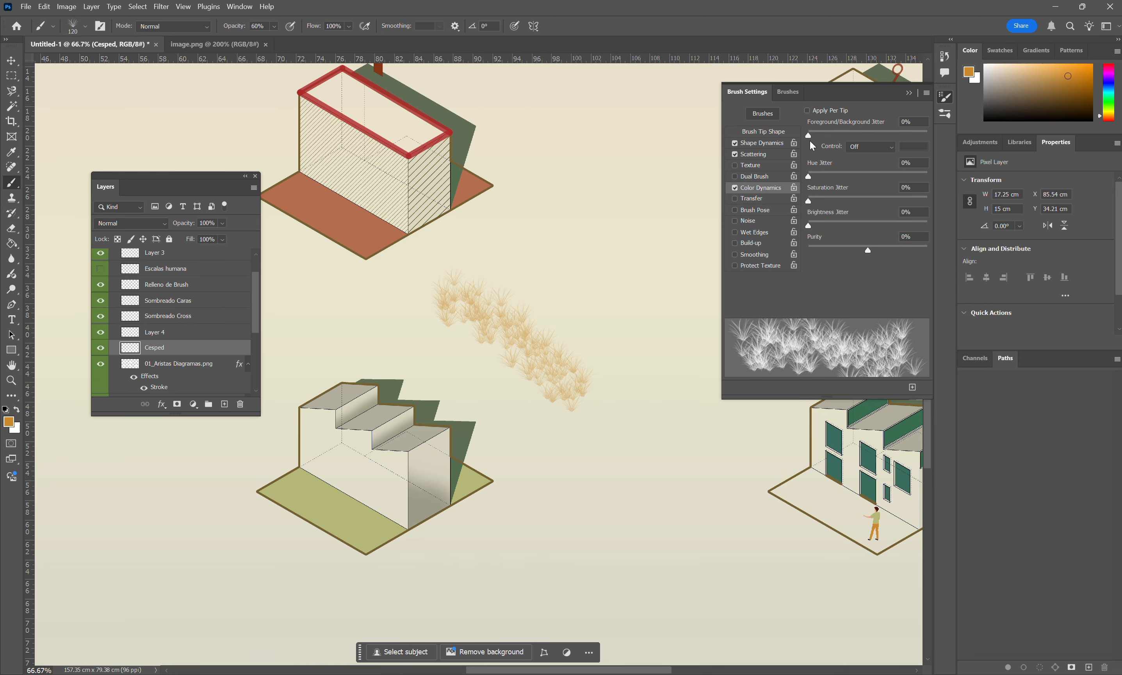
Set per-tip jitter to 13% hue, 4% saturation, 3% brightness and 4% foreground/background, testing the colour variation with grass strokes beside the first one.
{"action": "left_click_drag", "start_coordinate": [811, 175], "coordinate": [823, 176]}
{"action": "left_click", "coordinate": [522, 252]}
{"action": "left_click_drag", "start_coordinate": [541, 266], "coordinate": [631, 341]}
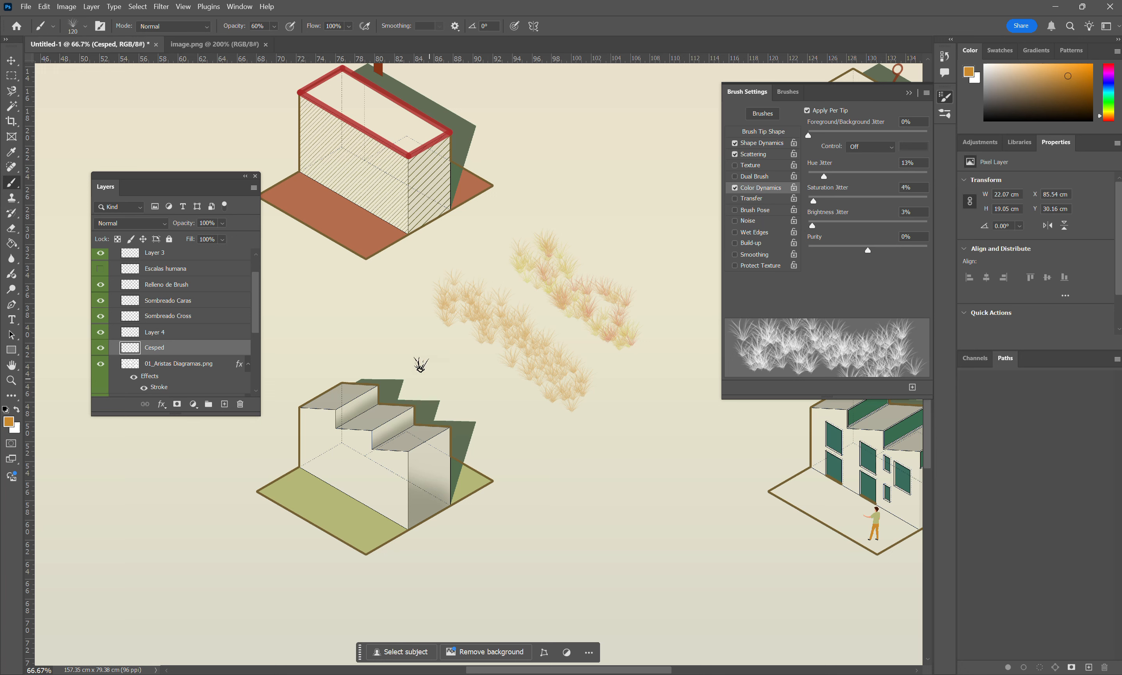
{"action": "left_click_drag", "start_coordinate": [418, 353], "coordinate": [526, 433]}
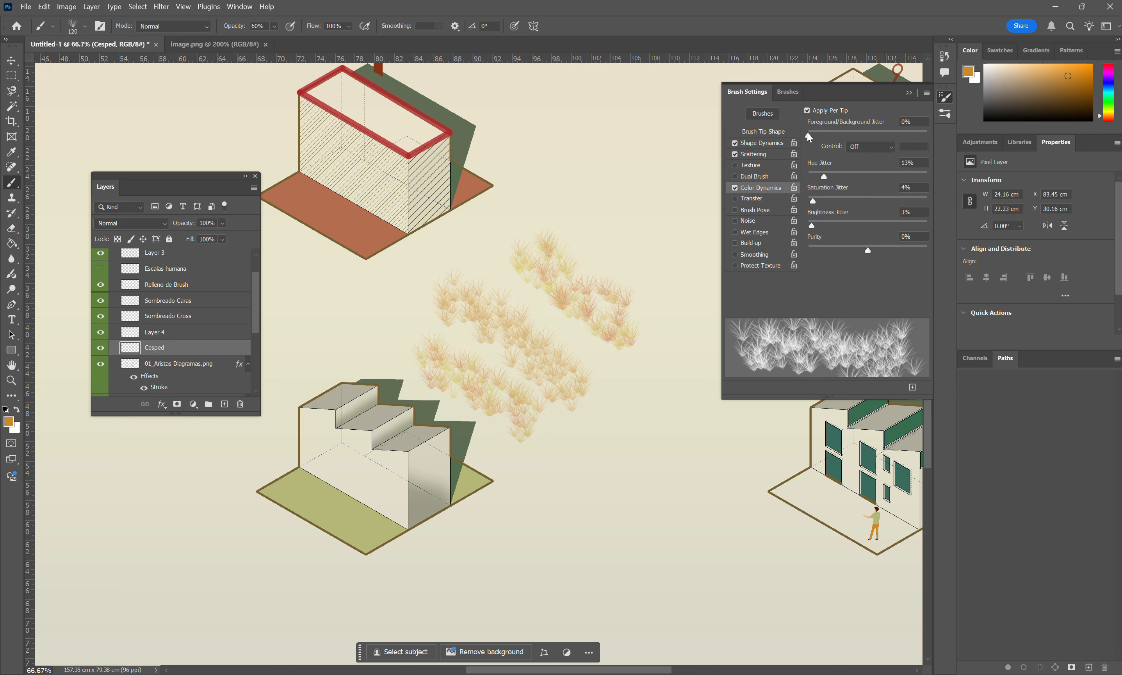
{"action": "left_click_drag", "start_coordinate": [810, 135], "coordinate": [813, 135]}
Hide the Cesped layer with the test strokes and add a new layer named Cesped 2 above it.
{"action": "left_click", "coordinate": [101, 348]}
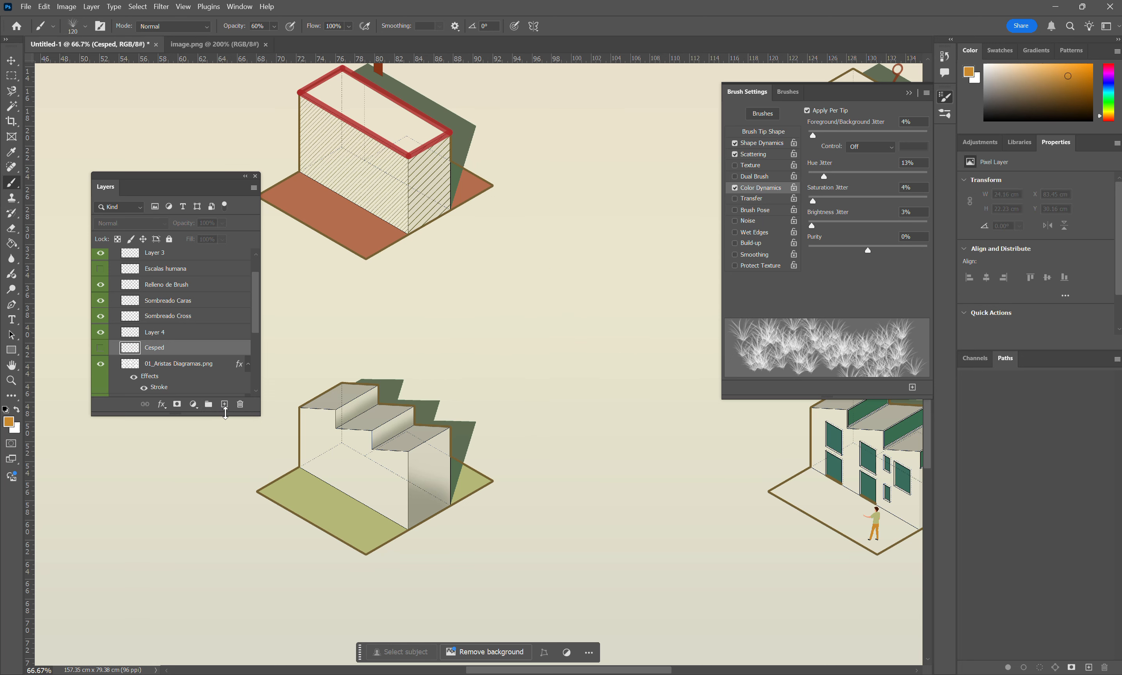
{"action": "left_click", "coordinate": [224, 404]}
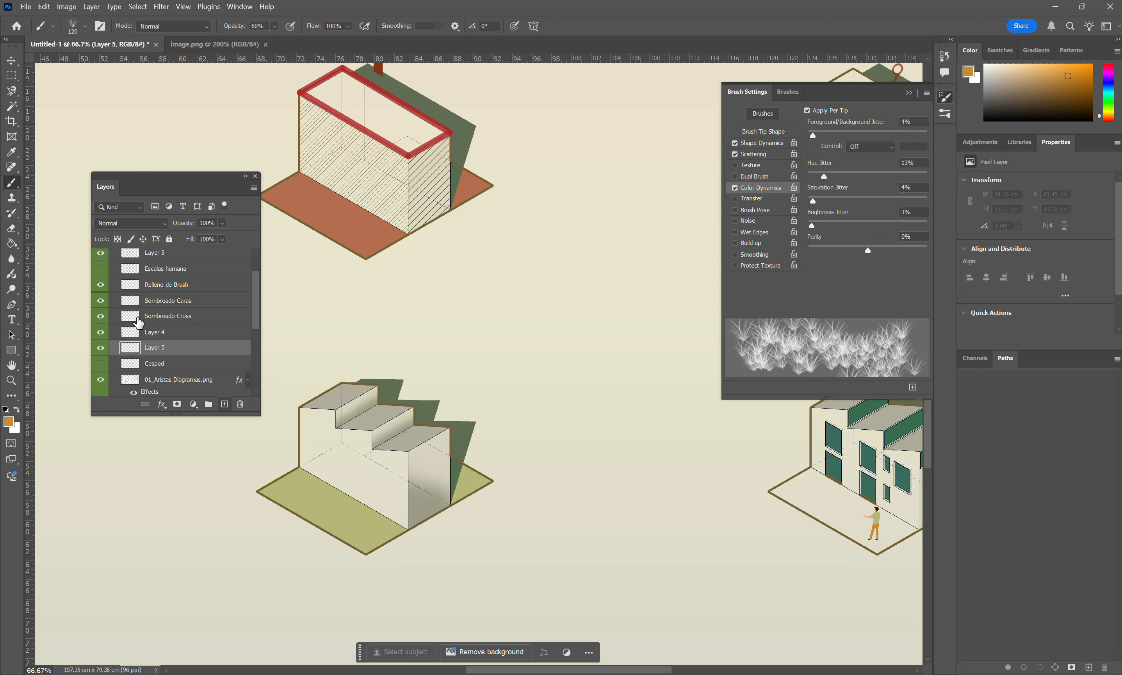
{"action": "double_click", "coordinate": [158, 347]}
{"action": "type", "text": "Cesped 2"}
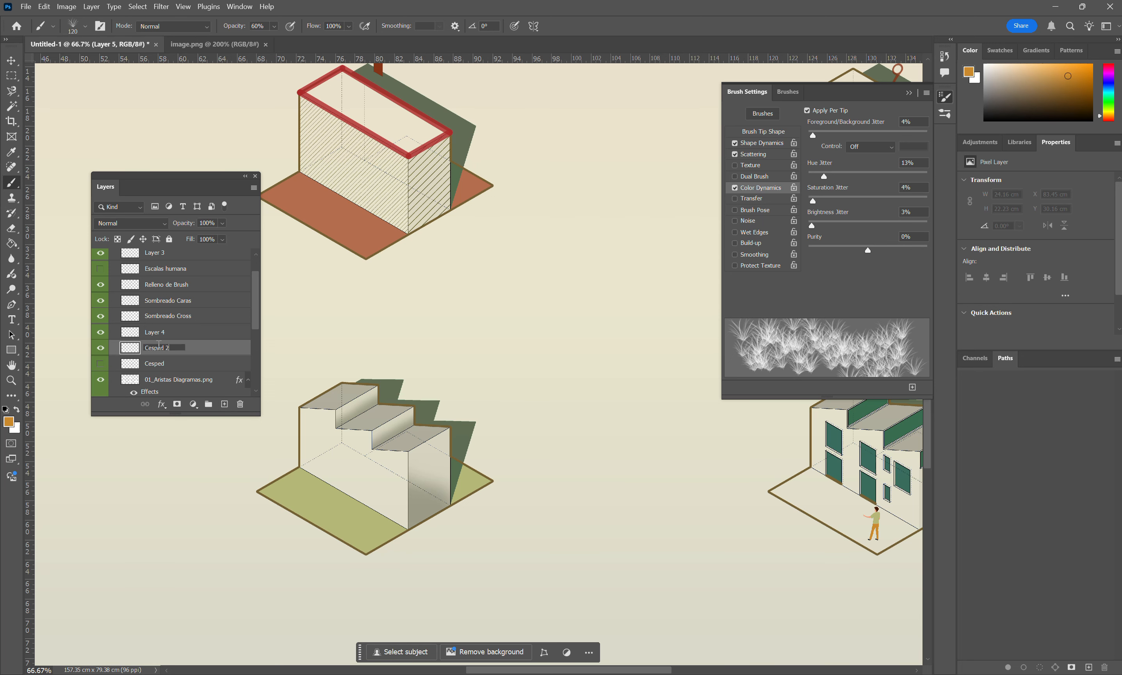
{"action": "key", "text": "Return"}
Paint orange grass across the front strip of the stepped volume's green base.
{"action": "scroll", "coordinate": [430, 400], "scroll_direction": "right", "scroll_amount": 2}
{"action": "scroll", "coordinate": [429, 400], "scroll_direction": "left", "scroll_amount": 4}
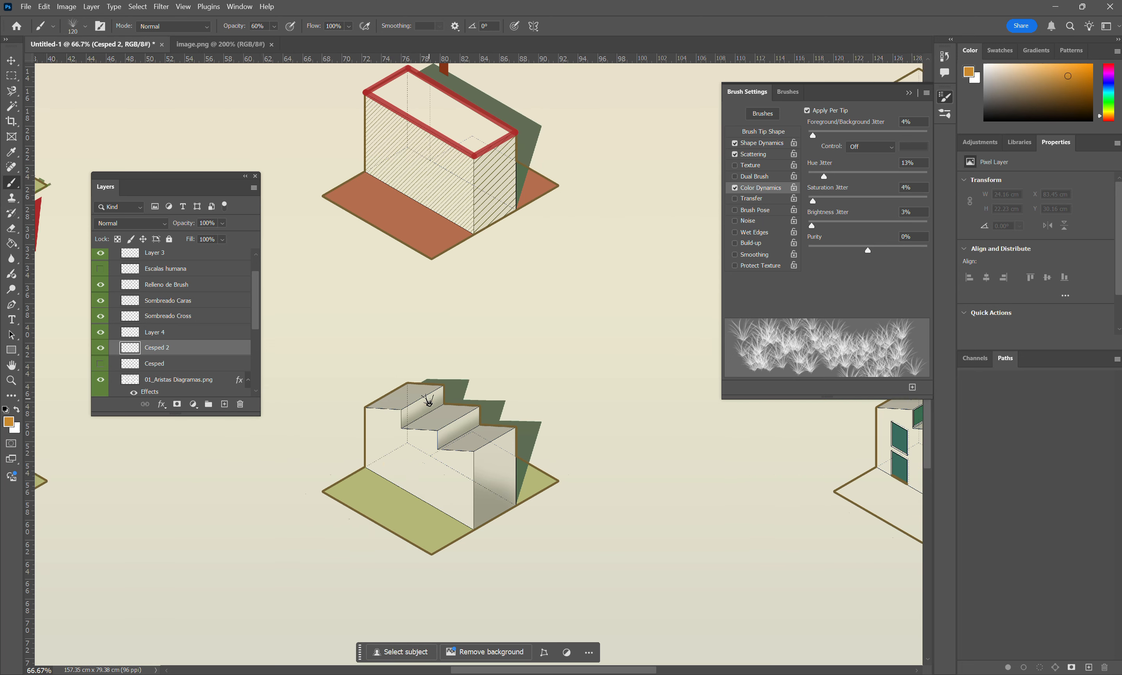
{"action": "scroll", "coordinate": [430, 399], "scroll_direction": "up", "scroll_amount": 1}
{"action": "scroll", "coordinate": [521, 368], "scroll_direction": "down", "scroll_amount": 1}
{"action": "scroll", "coordinate": [528, 383], "scroll_direction": "left", "scroll_amount": 2}
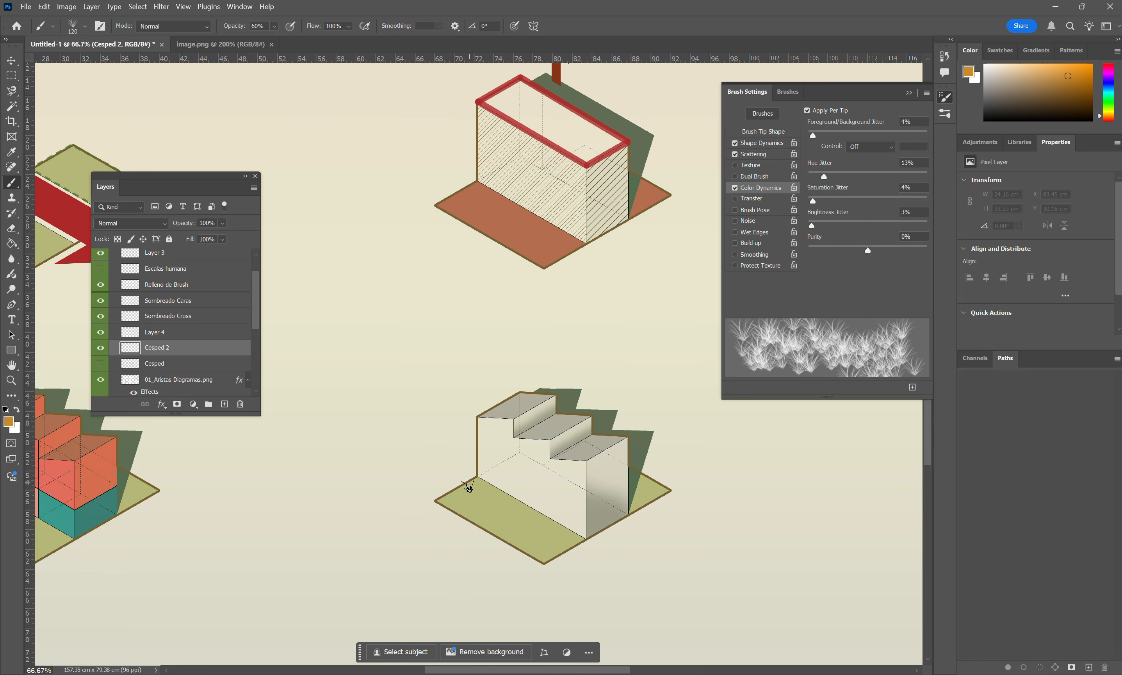
{"action": "left_click_drag", "start_coordinate": [459, 490], "coordinate": [554, 541]}
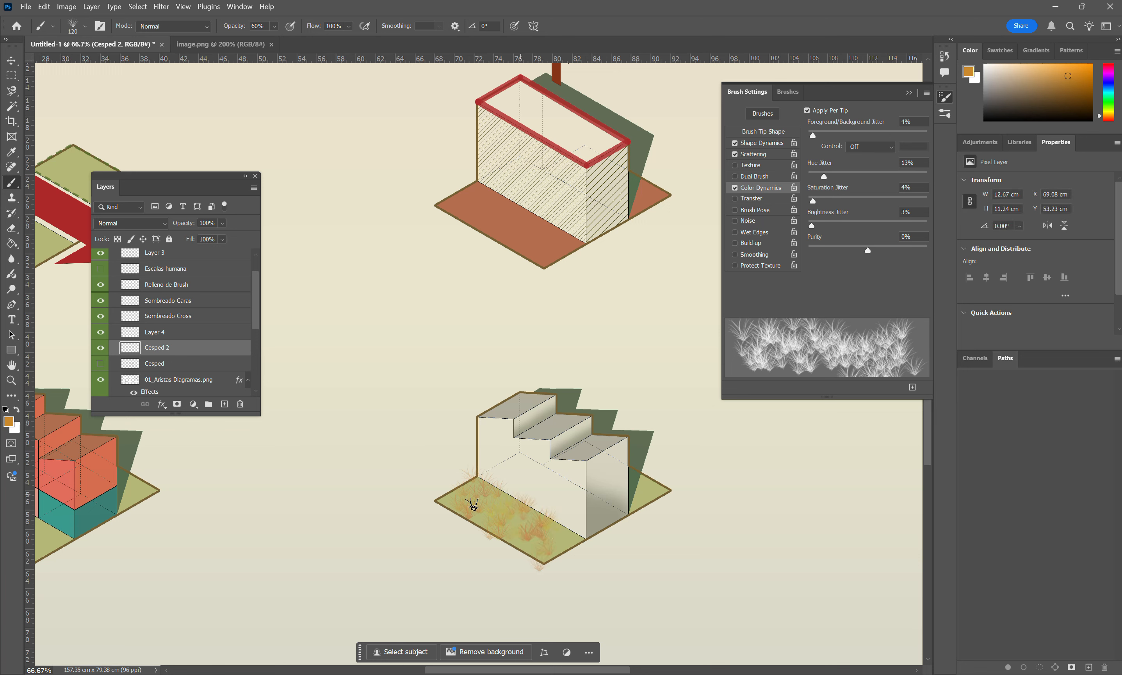
Set the grass brush tip's spacing to 59% and its size to 73 px.
{"action": "left_click", "coordinate": [752, 131]}
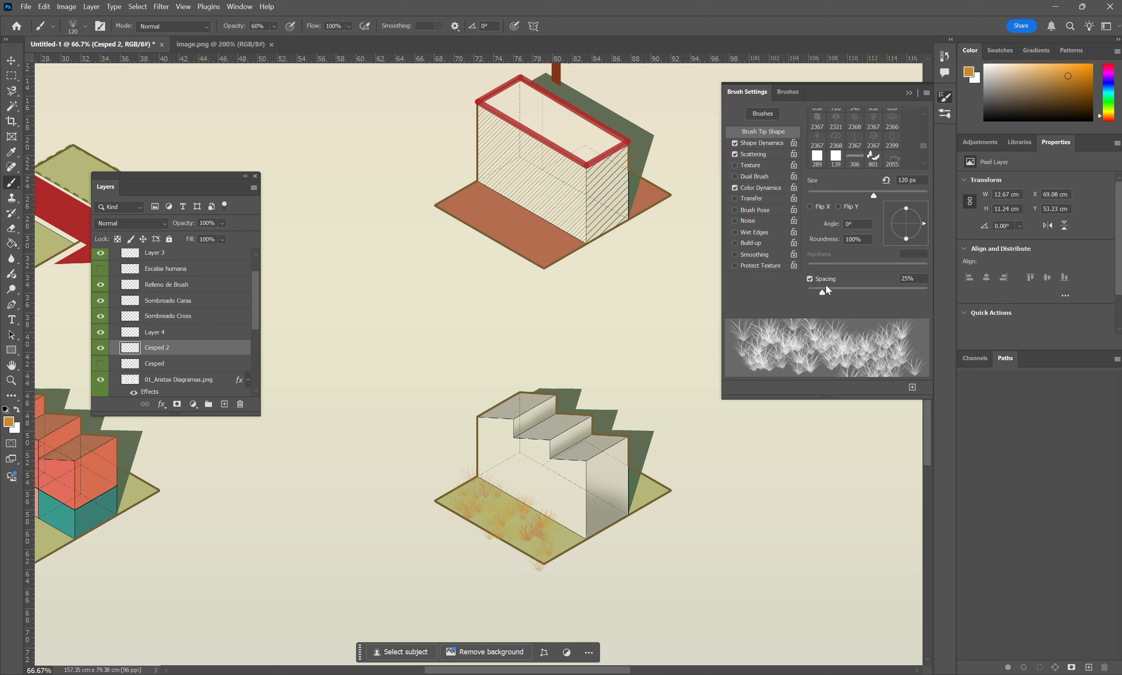
{"action": "left_click_drag", "start_coordinate": [824, 290], "coordinate": [843, 290]}
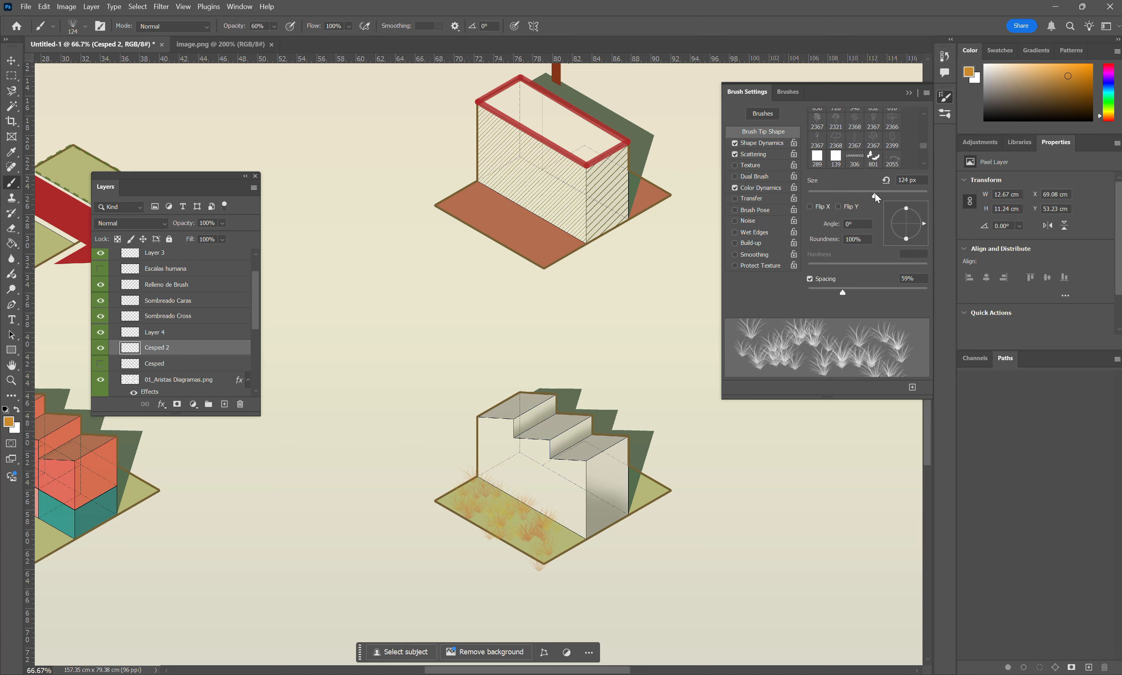
{"action": "left_click_drag", "start_coordinate": [874, 193], "coordinate": [866, 194]}
{"action": "left_click_drag", "start_coordinate": [859, 195], "coordinate": [851, 195]}
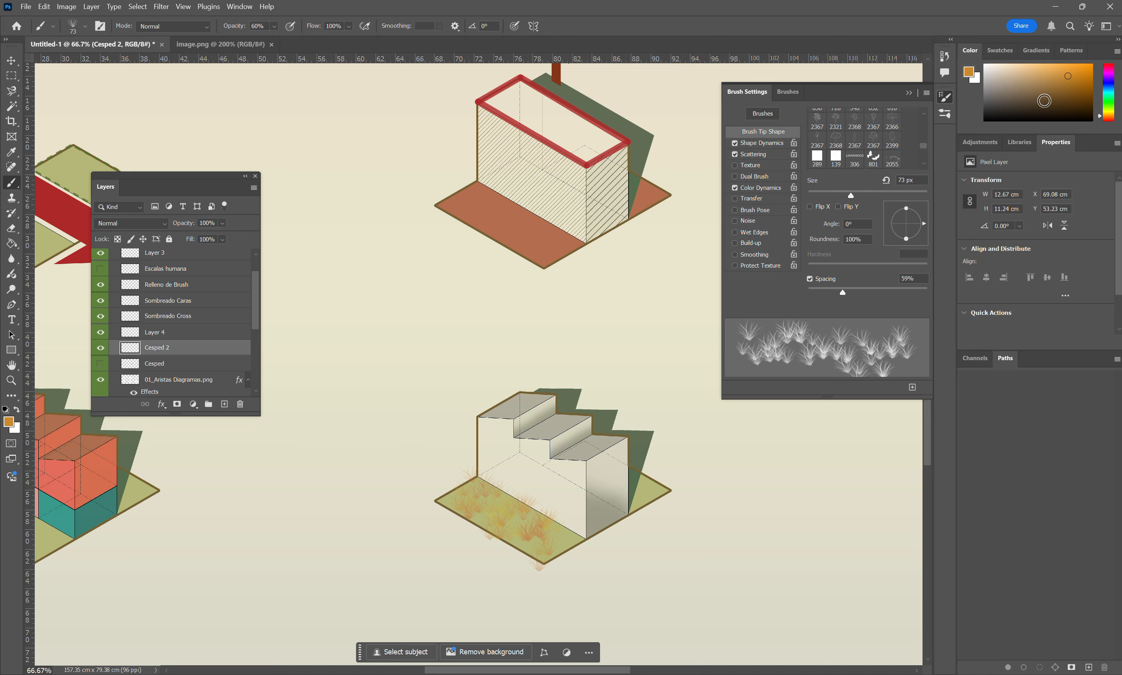
Undo the orange grass and fill the front strip of the stepped volume's green base with muted brown grass.
{"action": "left_click", "coordinate": [1038, 96]}
{"action": "key", "text": "ctrl+z"}
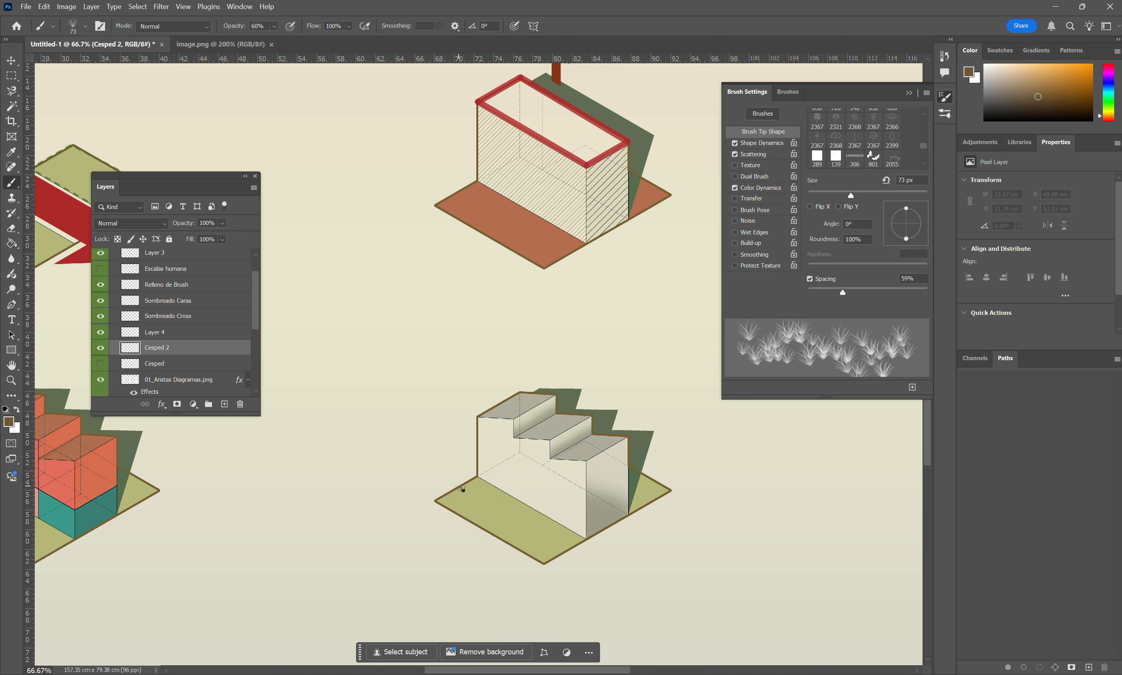
{"action": "left_click_drag", "start_coordinate": [460, 487], "coordinate": [562, 538]}
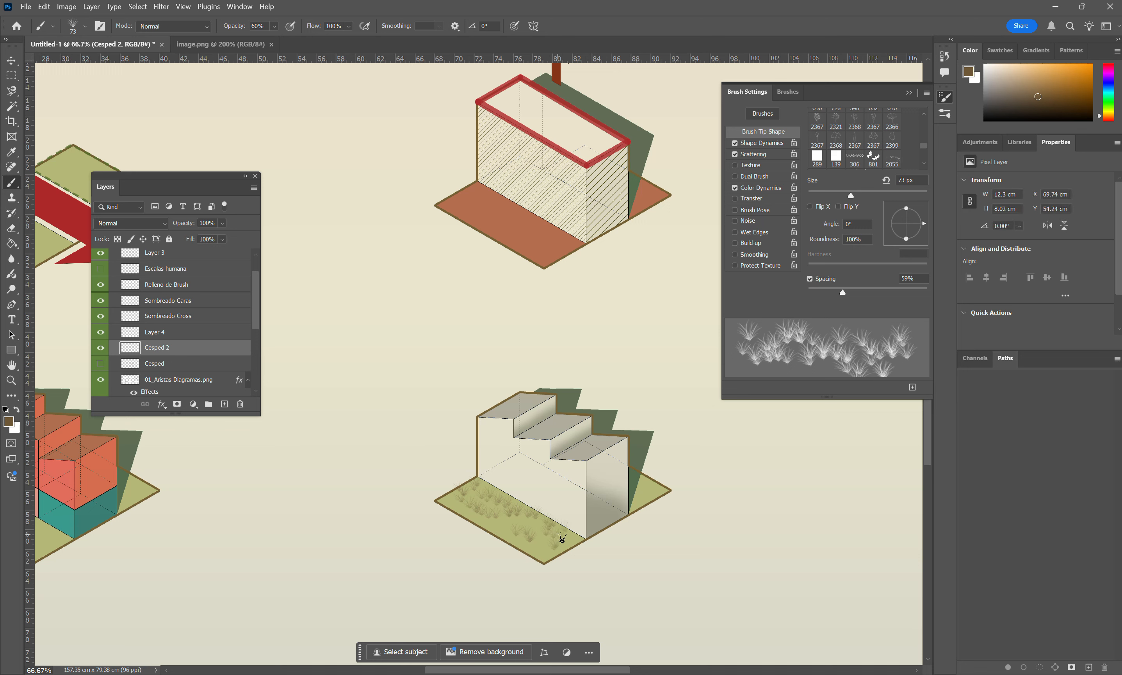
{"action": "mouse_move", "coordinate": [449, 501]}
{"action": "left_mouse_down"}
{"action": "mouse_move", "coordinate": [490, 511]}
{"action": "mouse_move", "coordinate": [551, 555]}
{"action": "mouse_move", "coordinate": [522, 518]}
{"action": "left_mouse_up"}
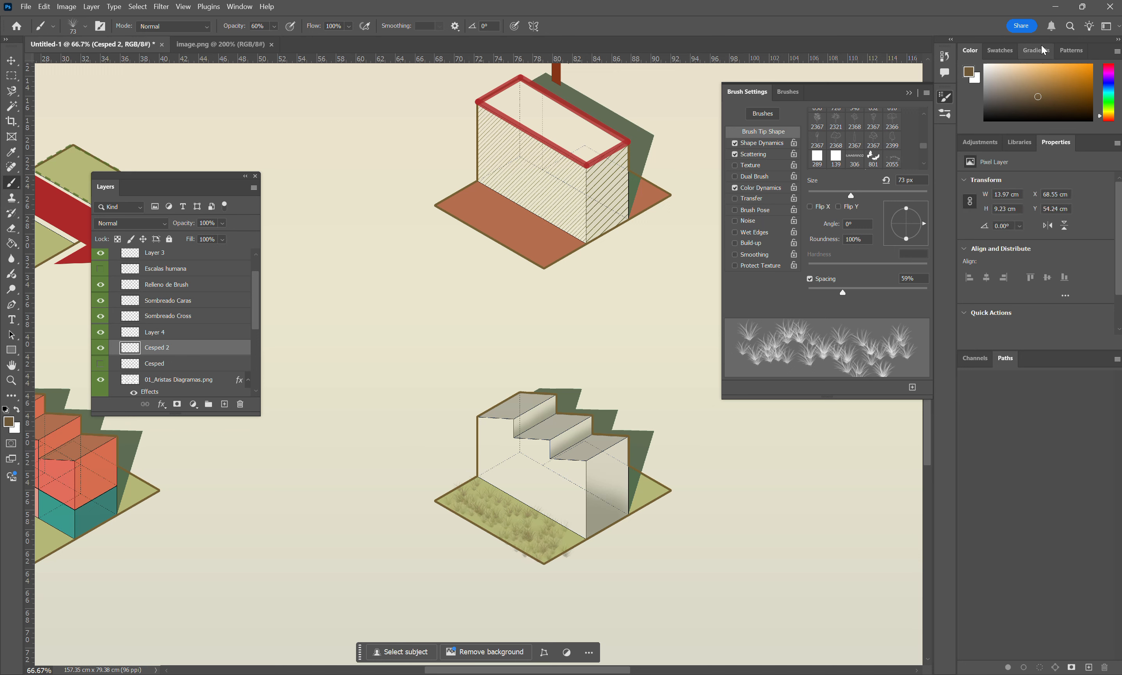
Pick a light beige foreground colour and paint grass over the front strip of the hatched volume's terracotta base.
{"action": "left_click", "coordinate": [1037, 82]}
{"action": "left_click", "coordinate": [1003, 75]}
{"action": "mouse_move", "coordinate": [444, 201]}
{"action": "left_mouse_down"}
{"action": "mouse_move", "coordinate": [561, 254]}
{"action": "mouse_move", "coordinate": [461, 205]}
{"action": "mouse_move", "coordinate": [470, 183]}
{"action": "left_mouse_up"}
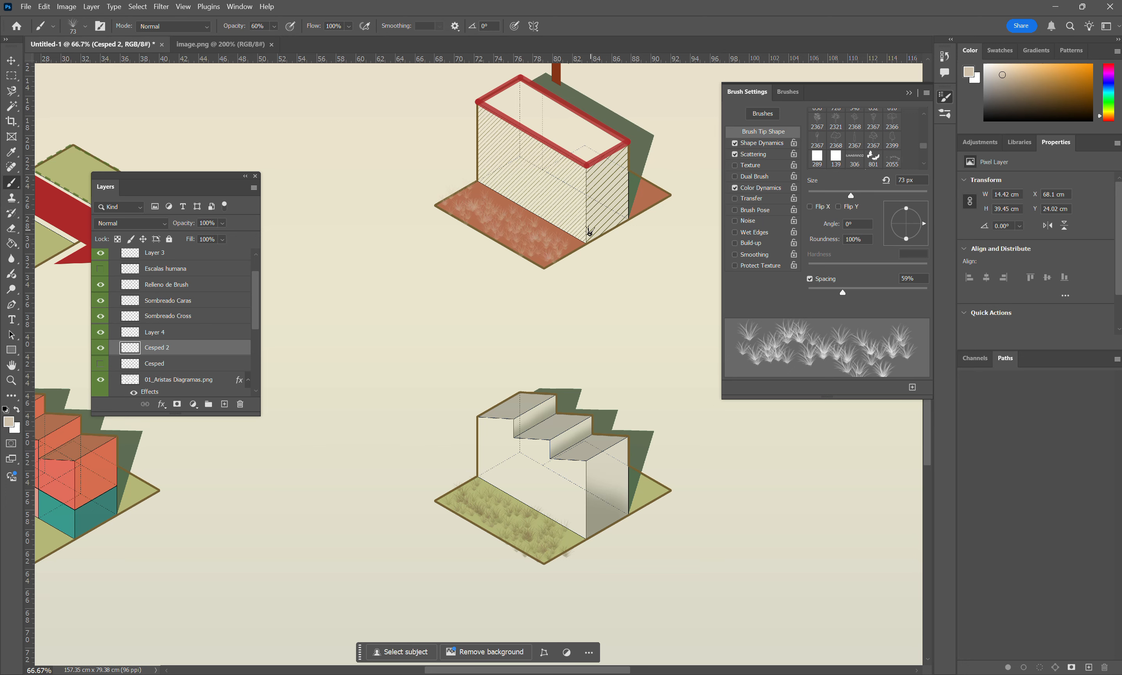
{"action": "scroll", "coordinate": [594, 384], "scroll_direction": "right", "scroll_amount": 2}
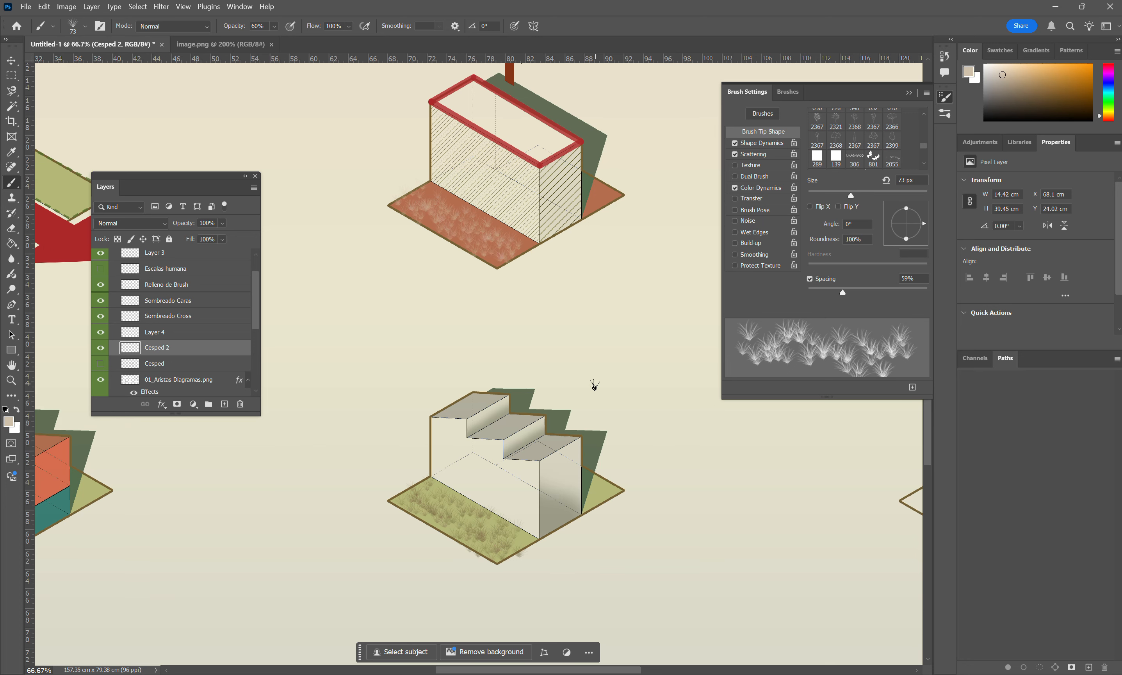
{"action": "scroll", "coordinate": [594, 384], "scroll_direction": "left", "scroll_amount": 3}
{"action": "scroll", "coordinate": [594, 385], "scroll_direction": "left", "scroll_amount": 4}
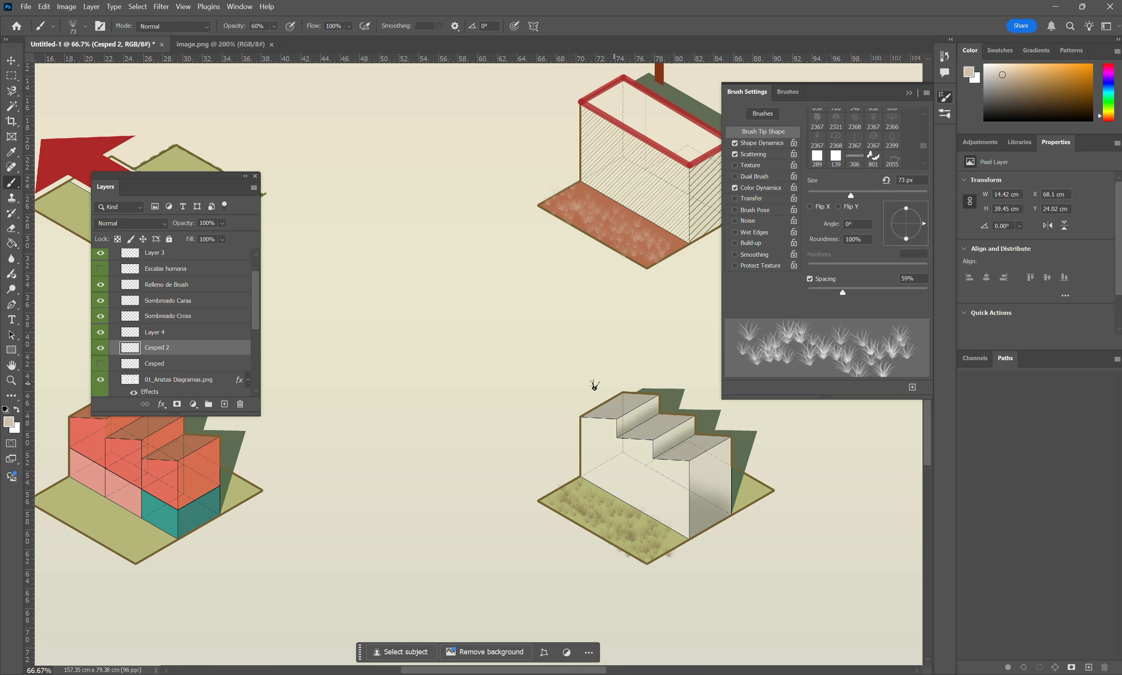
Choose the 73 px grass-blade brush from the Patrones de Vegetación set and pick a near-black foreground colour.
{"action": "scroll", "coordinate": [594, 384], "scroll_direction": "left", "scroll_amount": 10}
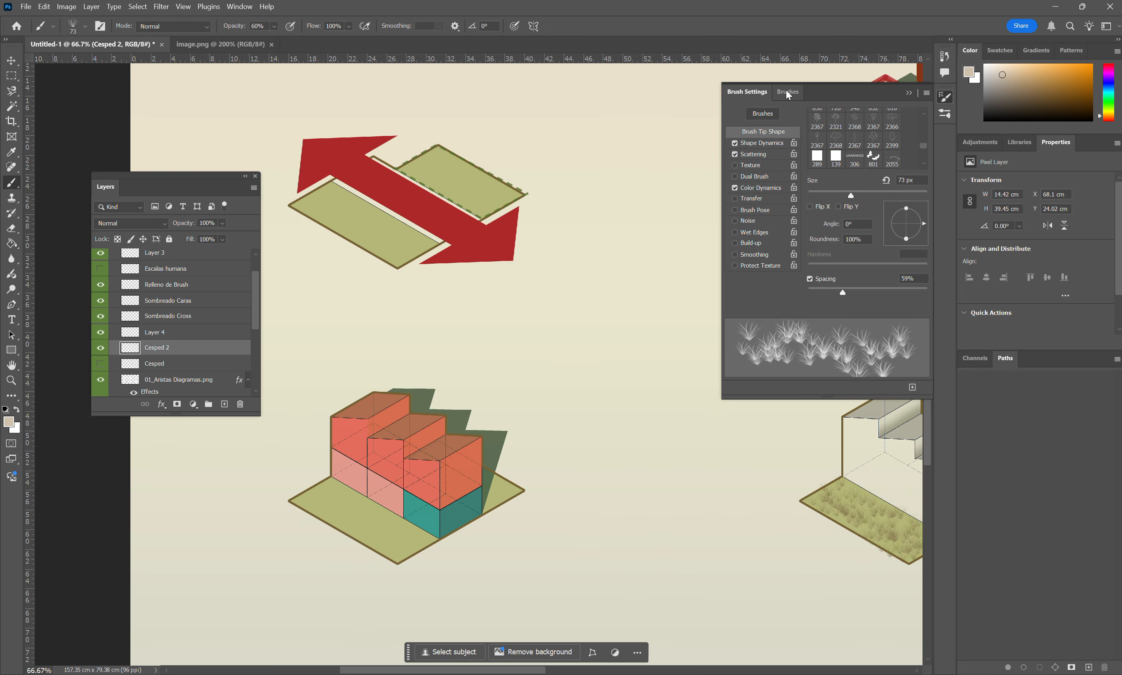
{"action": "left_click", "coordinate": [789, 93]}
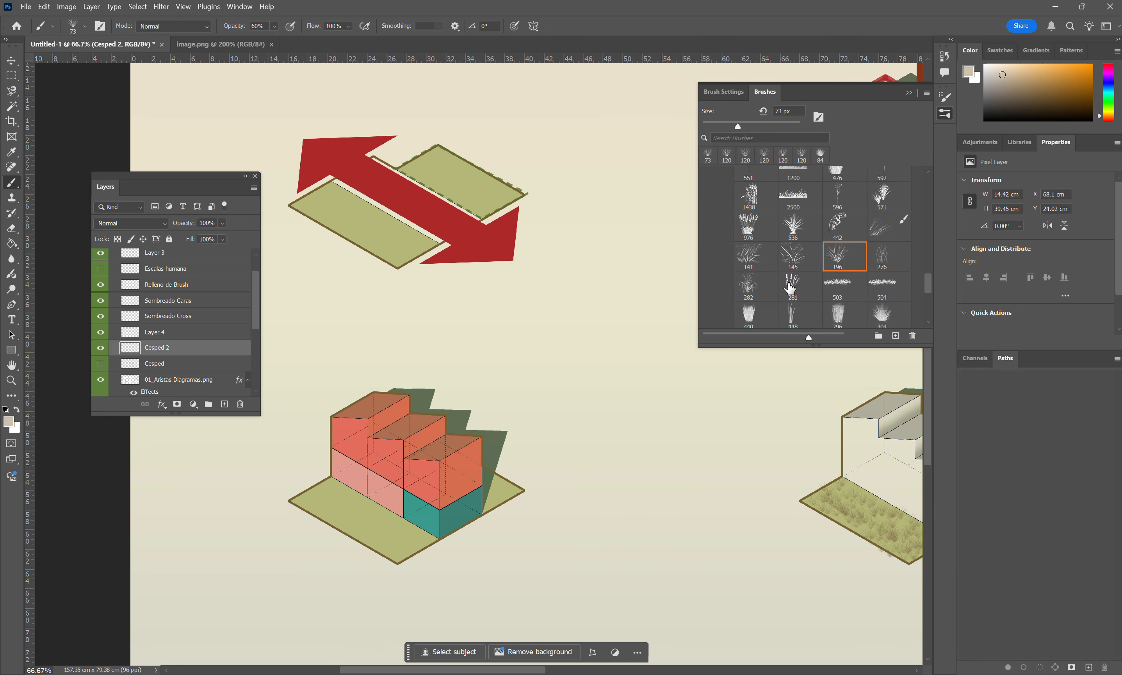
{"action": "scroll", "coordinate": [790, 287], "scroll_direction": "up", "scroll_amount": 10}
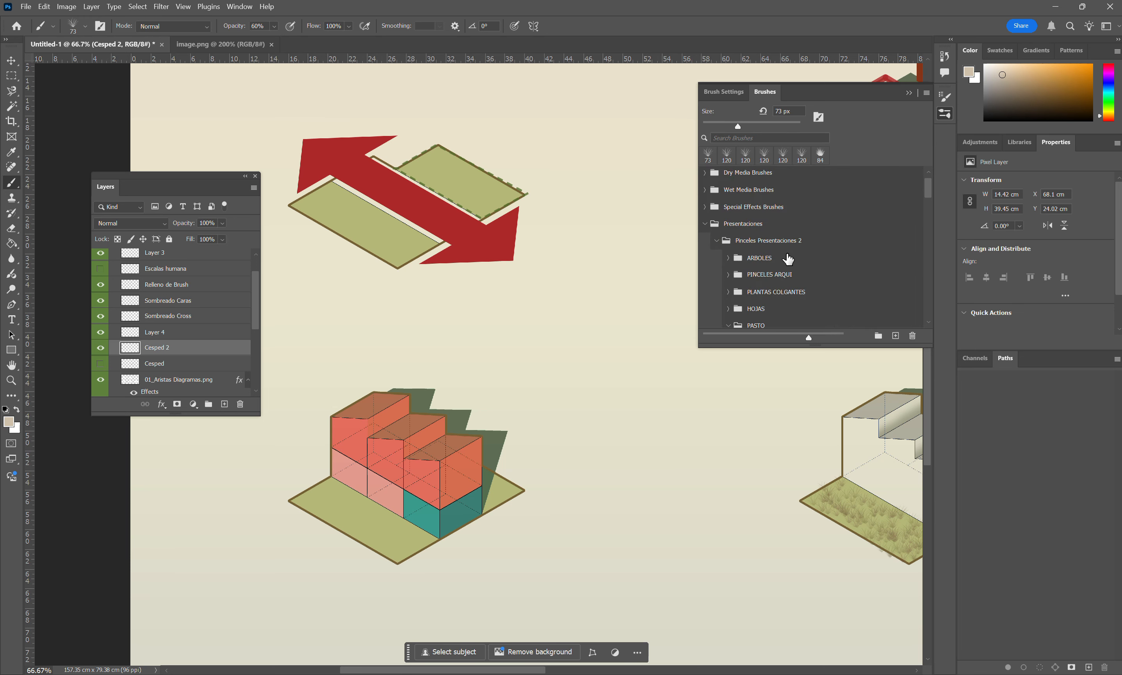
{"action": "scroll", "coordinate": [788, 259], "scroll_direction": "down", "scroll_amount": 2}
{"action": "left_click", "coordinate": [728, 290]}
{"action": "scroll", "coordinate": [794, 298], "scroll_direction": "down", "scroll_amount": 1}
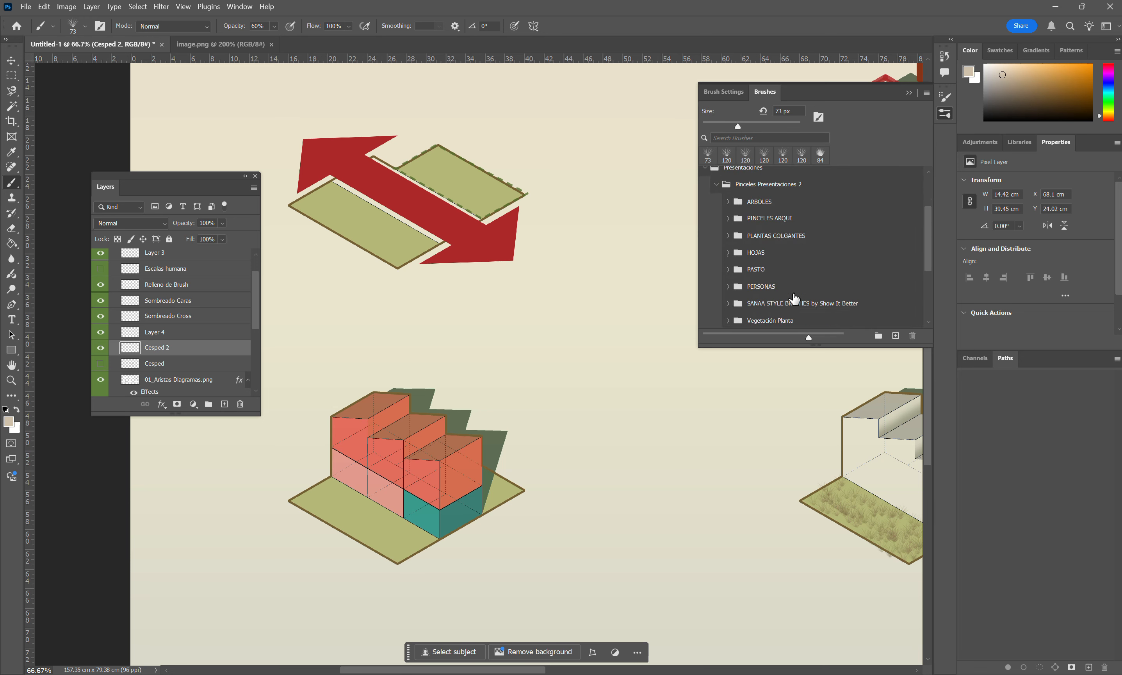
{"action": "scroll", "coordinate": [793, 296], "scroll_direction": "down", "scroll_amount": 4}
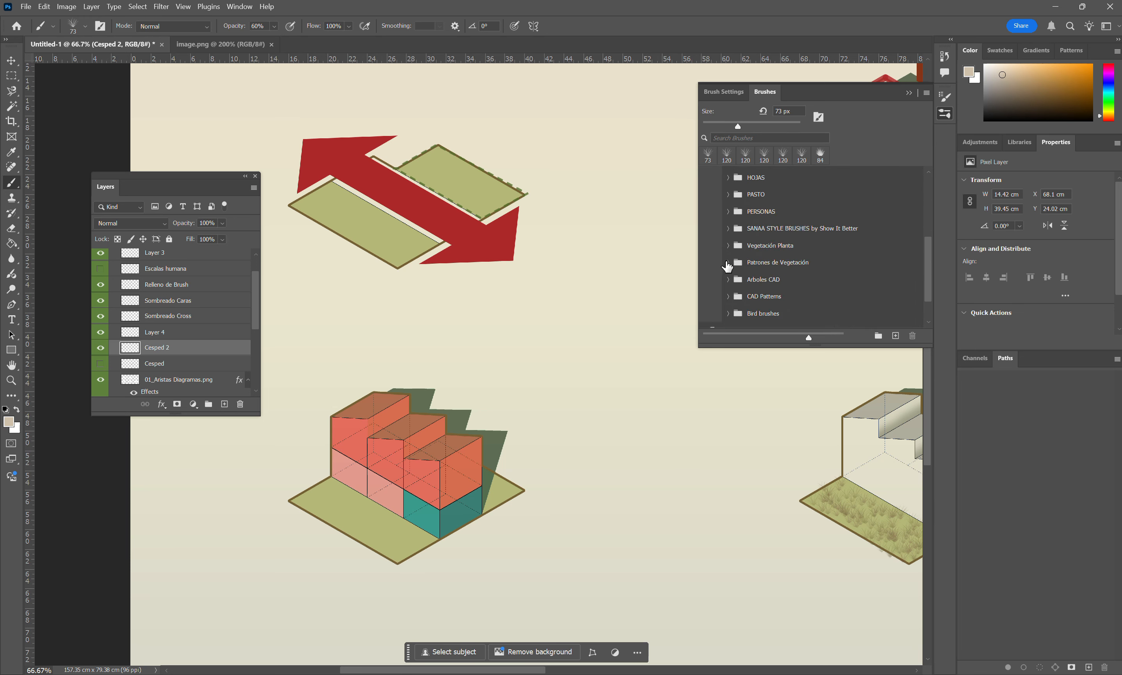
{"action": "left_click", "coordinate": [728, 263]}
{"action": "scroll", "coordinate": [729, 258], "scroll_direction": "down", "scroll_amount": 4}
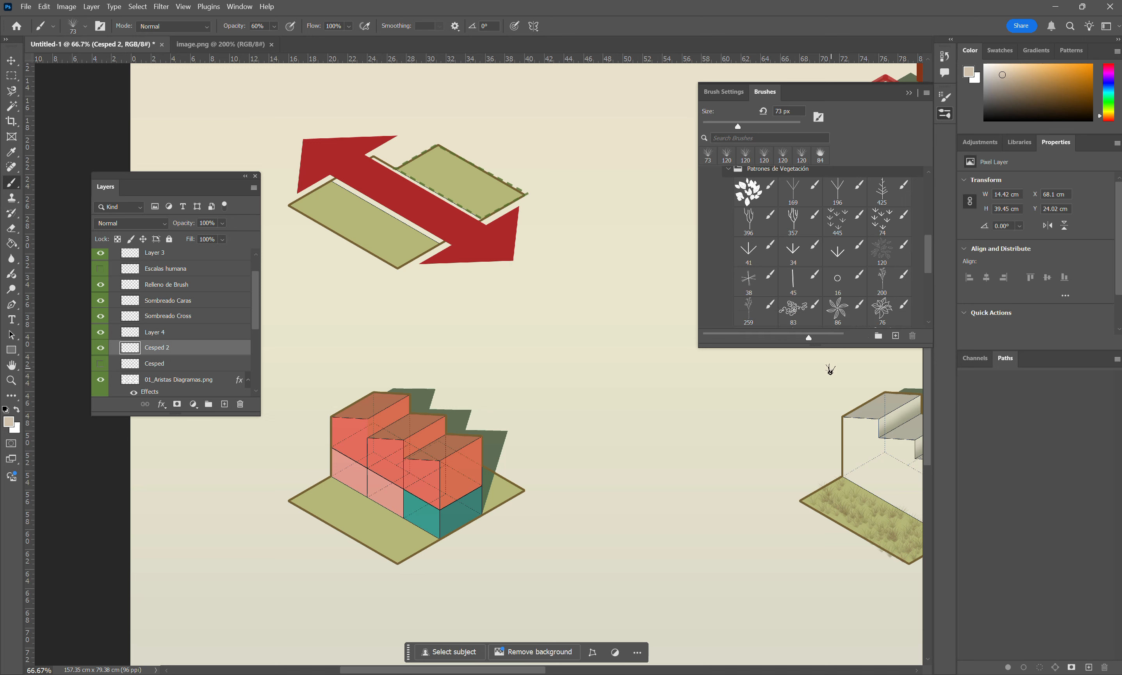
{"action": "scroll", "coordinate": [845, 298], "scroll_direction": "down", "scroll_amount": 3}
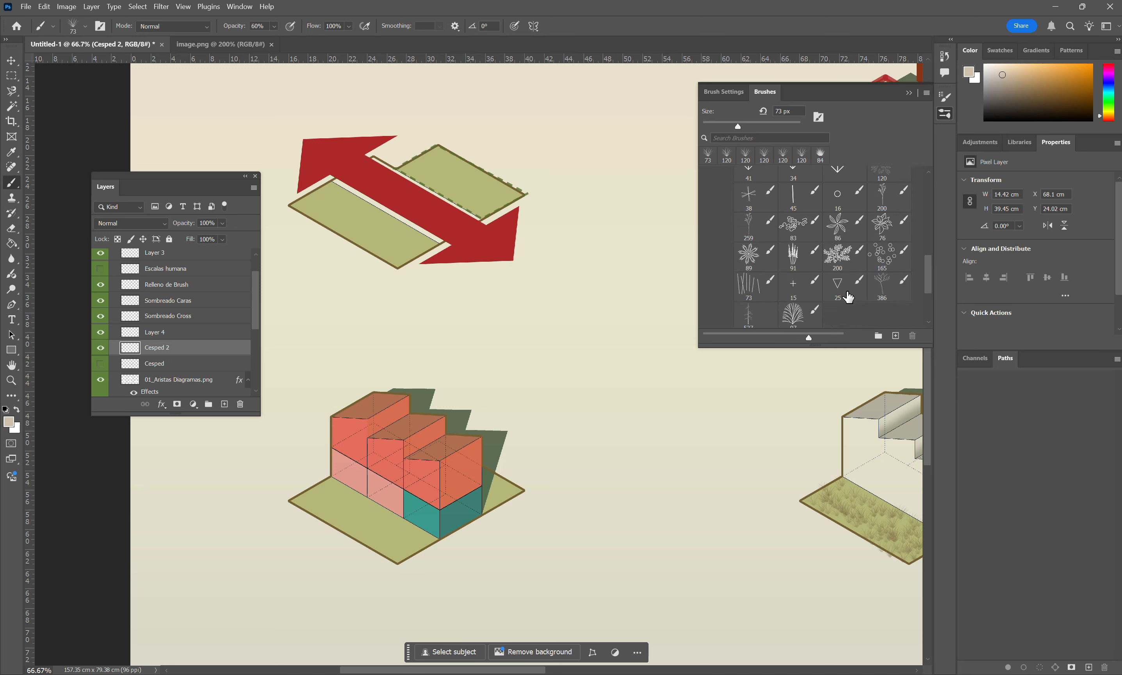
{"action": "left_click", "coordinate": [745, 291]}
{"action": "left_click_drag", "start_coordinate": [366, 517], "coordinate": [396, 492]}
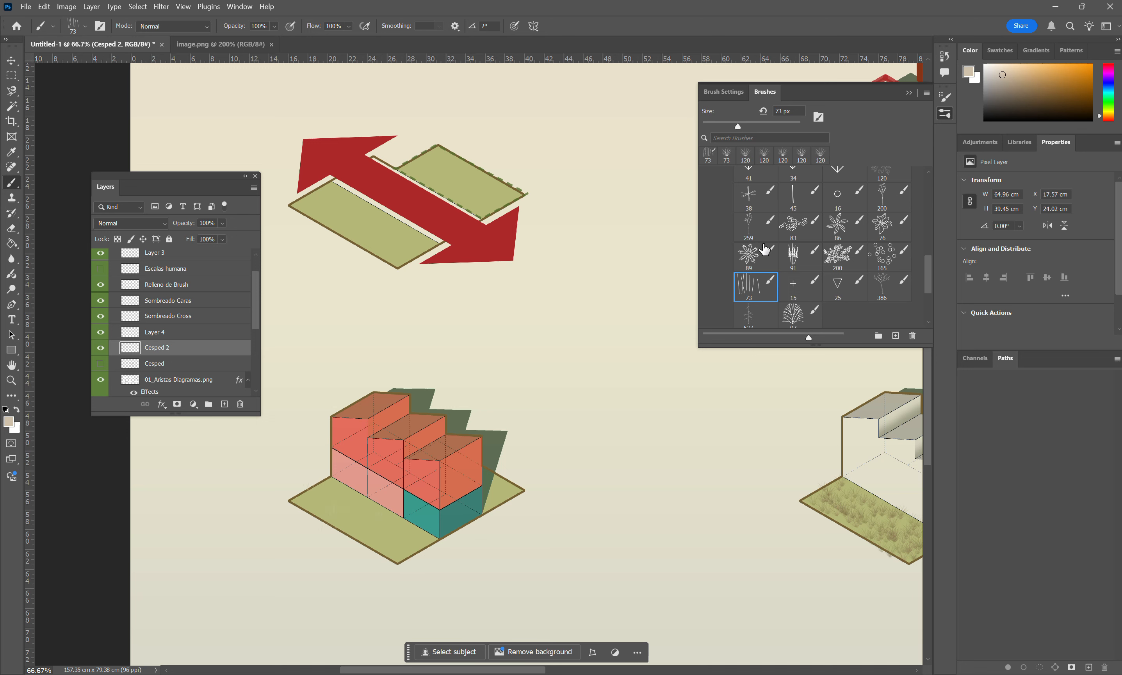
{"action": "left_click", "coordinate": [1000, 110]}
Try dark grass strokes over the front strip of the red stepped volume's green base, and undo them.
{"action": "left_click", "coordinate": [320, 490]}
{"action": "left_click", "coordinate": [352, 513]}
{"action": "left_click", "coordinate": [395, 510]}
{"action": "mouse_move", "coordinate": [400, 540]}
{"action": "left_mouse_down"}
{"action": "mouse_move", "coordinate": [309, 511]}
{"action": "mouse_move", "coordinate": [409, 557]}
{"action": "left_mouse_up"}
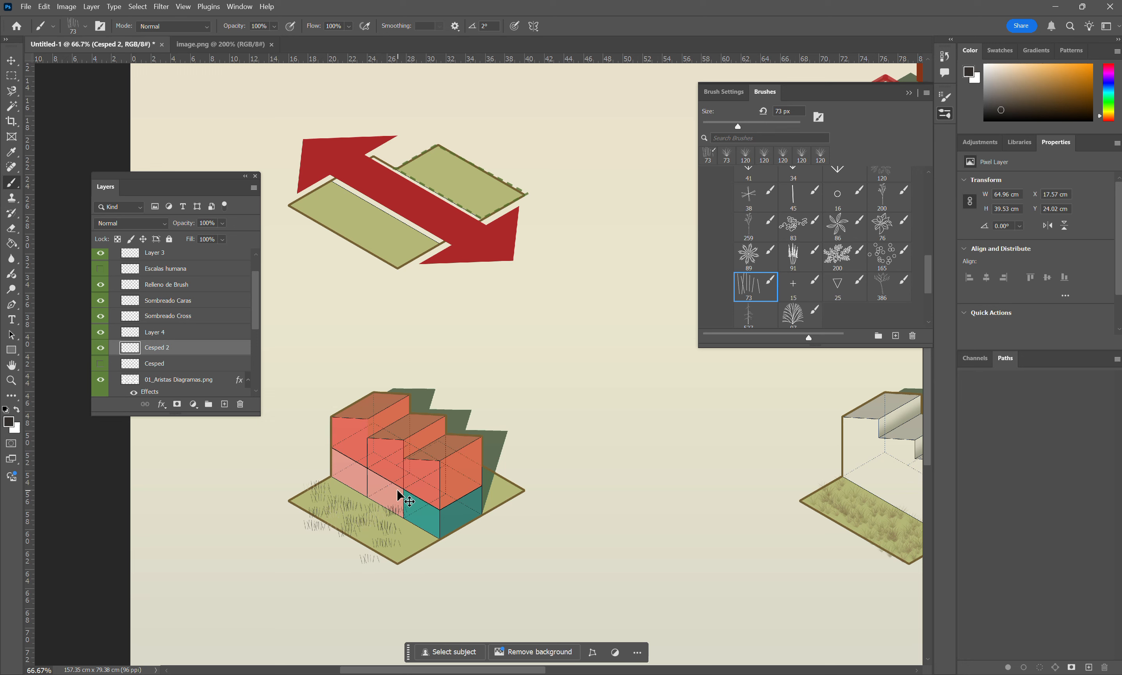
{"action": "key", "text": "ctrl+z"}
{"action": "key", "text": "ctrl+z"}
{"action": "key", "text": "ctrl+z"}
{"action": "key", "text": "ctrl+z"}
Set the grass-blade brush's scatter to 206% and its angle jitter to 3%.
{"action": "left_click", "coordinate": [723, 92]}
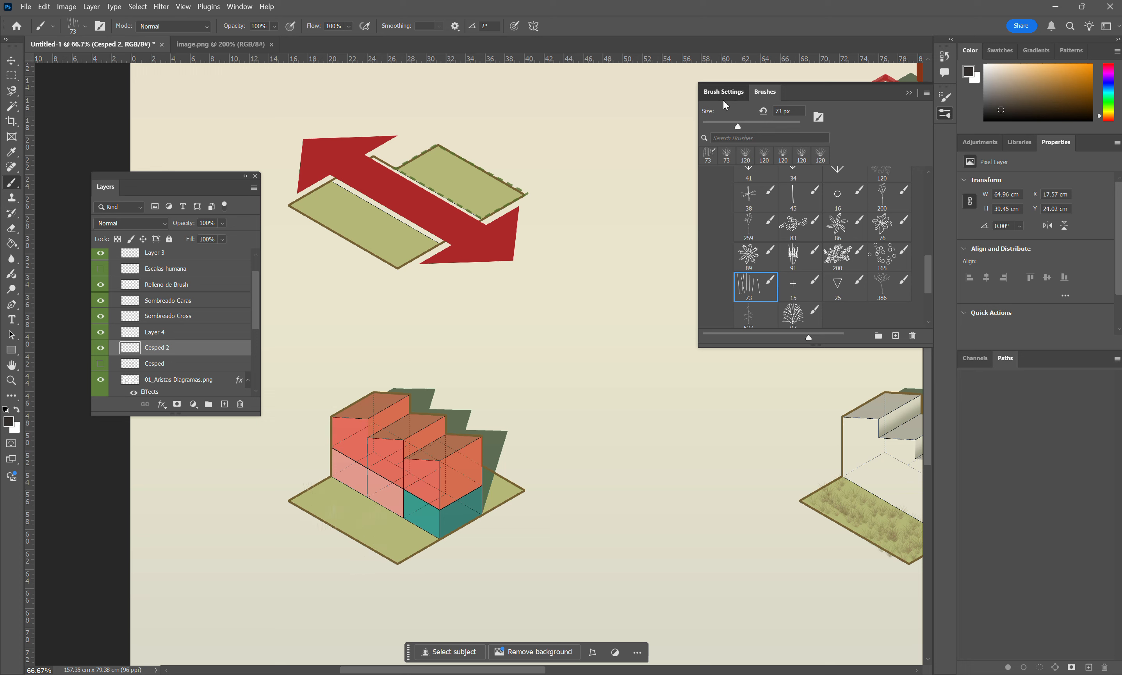
{"action": "left_click", "coordinate": [754, 153]}
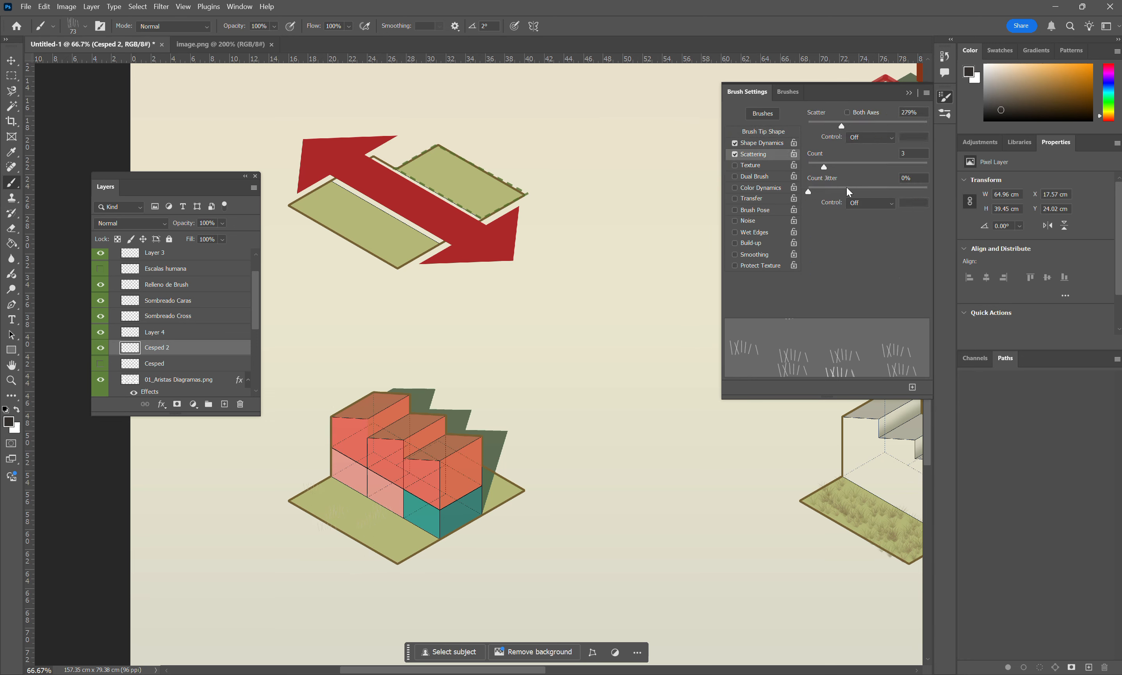
{"action": "mouse_move", "coordinate": [841, 126]}
{"action": "left_mouse_down"}
{"action": "mouse_move", "coordinate": [821, 124]}
{"action": "mouse_move", "coordinate": [833, 126]}
{"action": "left_mouse_up"}
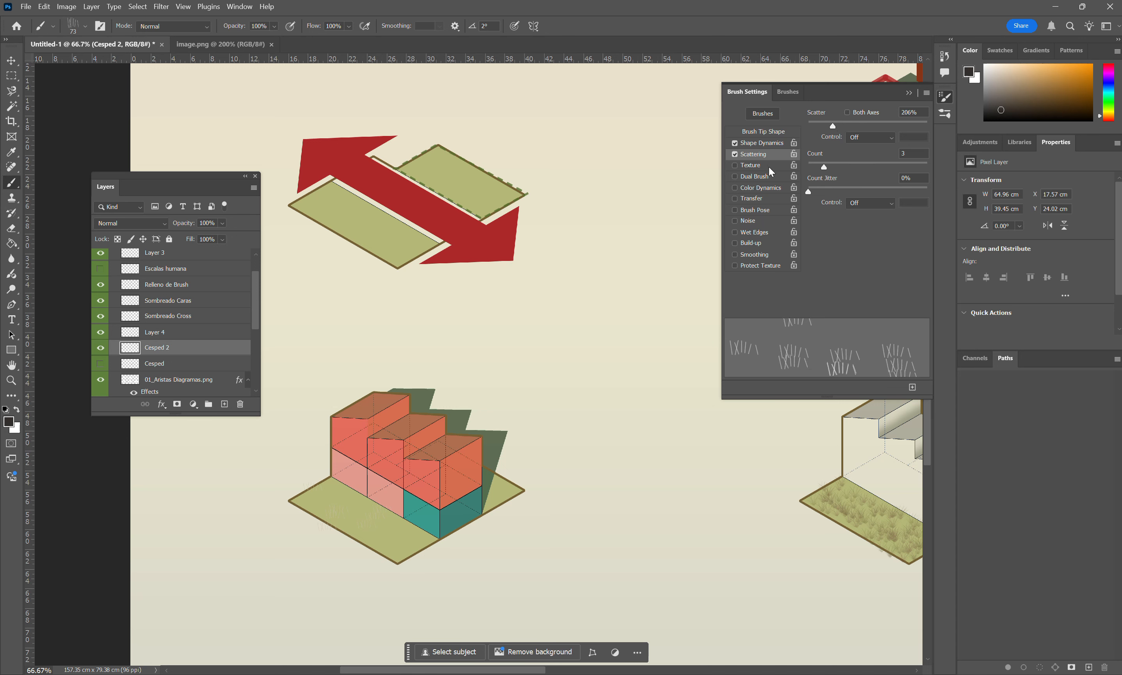
{"action": "left_click", "coordinate": [760, 144]}
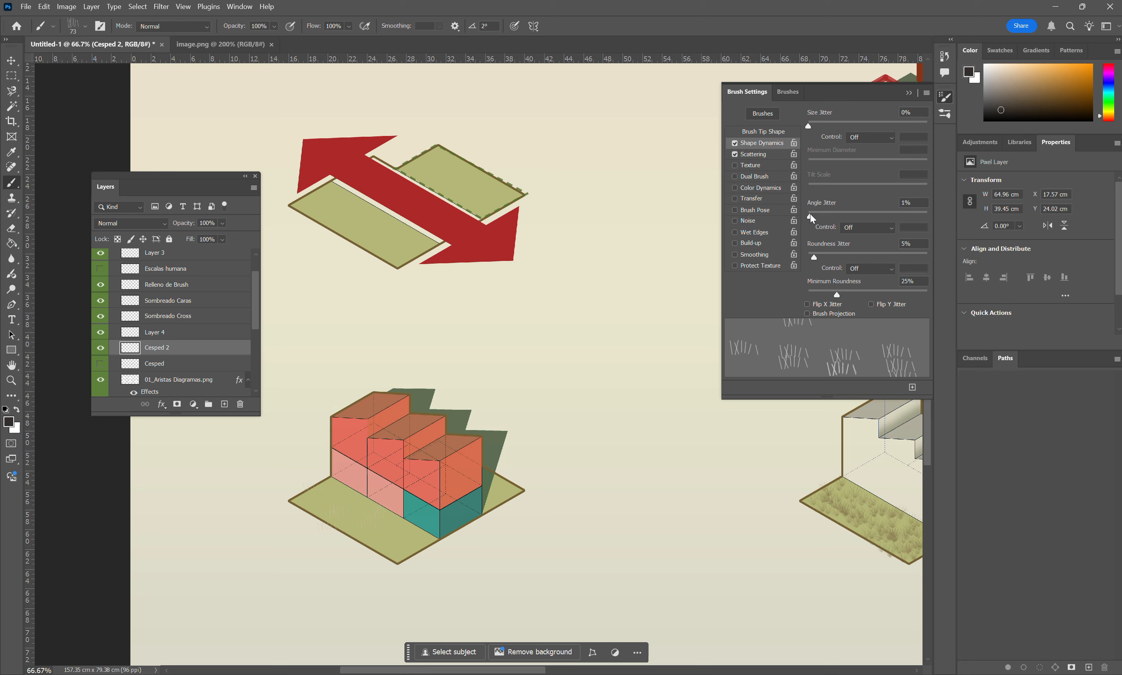
{"action": "left_click_drag", "start_coordinate": [810, 214], "coordinate": [812, 215]}
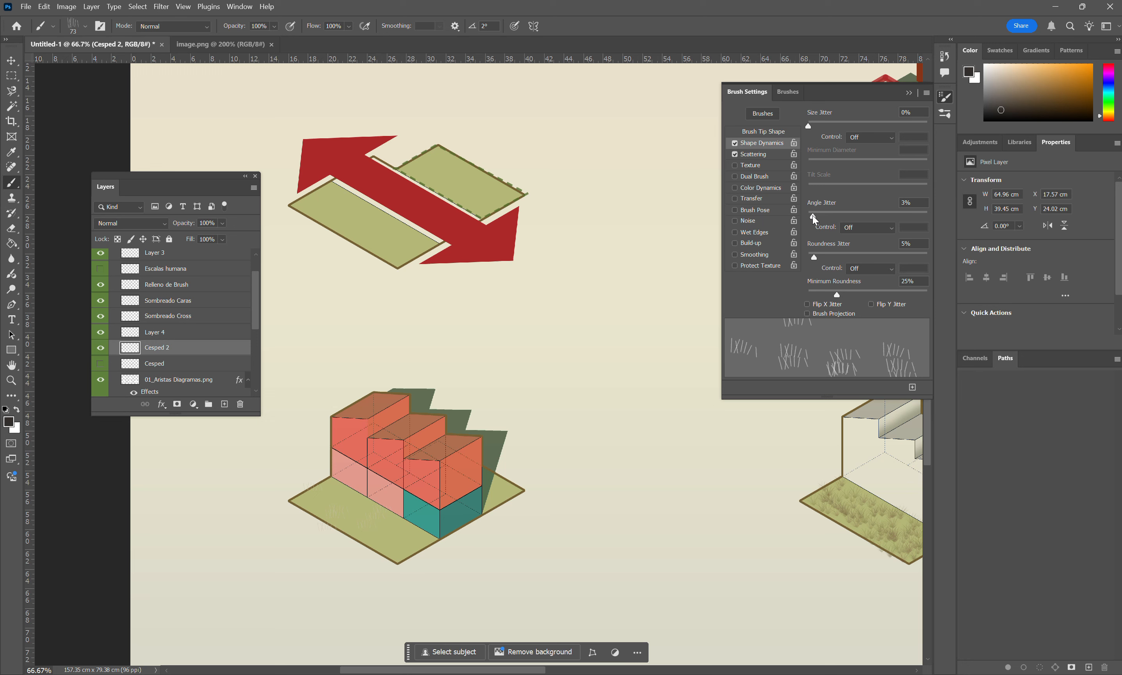
Tighten the grass-blade brush's tip spacing and set its scattering to 127% with a count of 3.
{"action": "left_click", "coordinate": [756, 133]}
{"action": "mouse_move", "coordinate": [896, 291]}
{"action": "left_mouse_down"}
{"action": "mouse_move", "coordinate": [848, 294]}
{"action": "mouse_move", "coordinate": [861, 297]}
{"action": "mouse_move", "coordinate": [842, 285]}
{"action": "left_mouse_up"}
{"action": "left_click", "coordinate": [759, 143]}
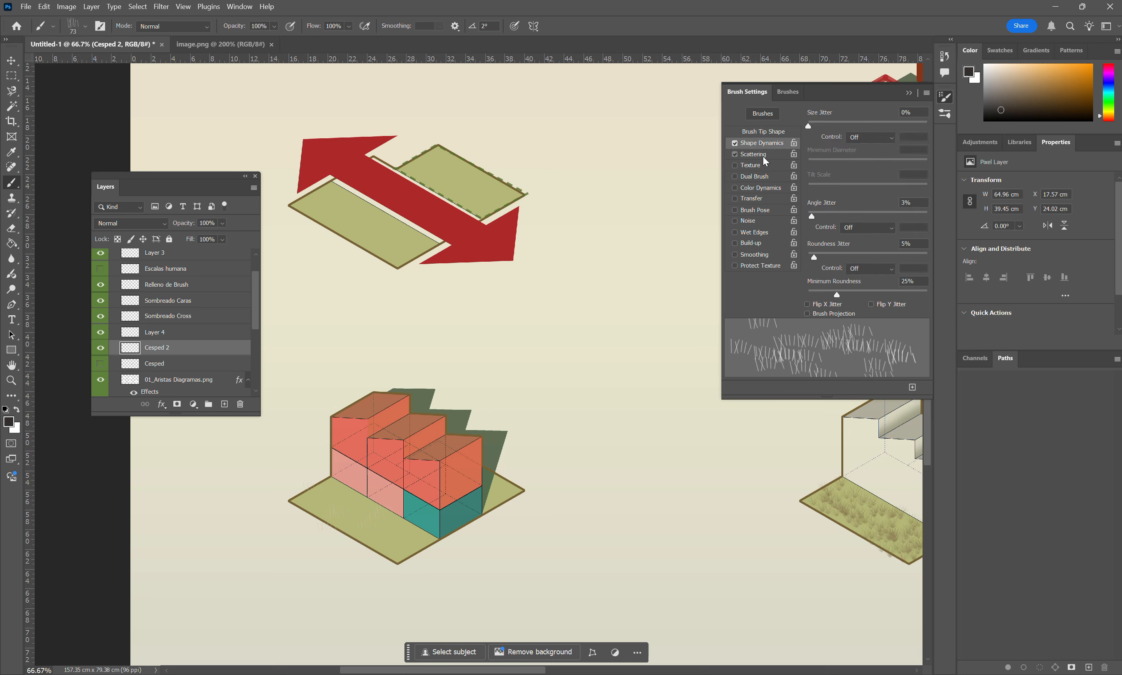
{"action": "left_click", "coordinate": [763, 156]}
{"action": "left_click_drag", "start_coordinate": [824, 167], "coordinate": [819, 171]}
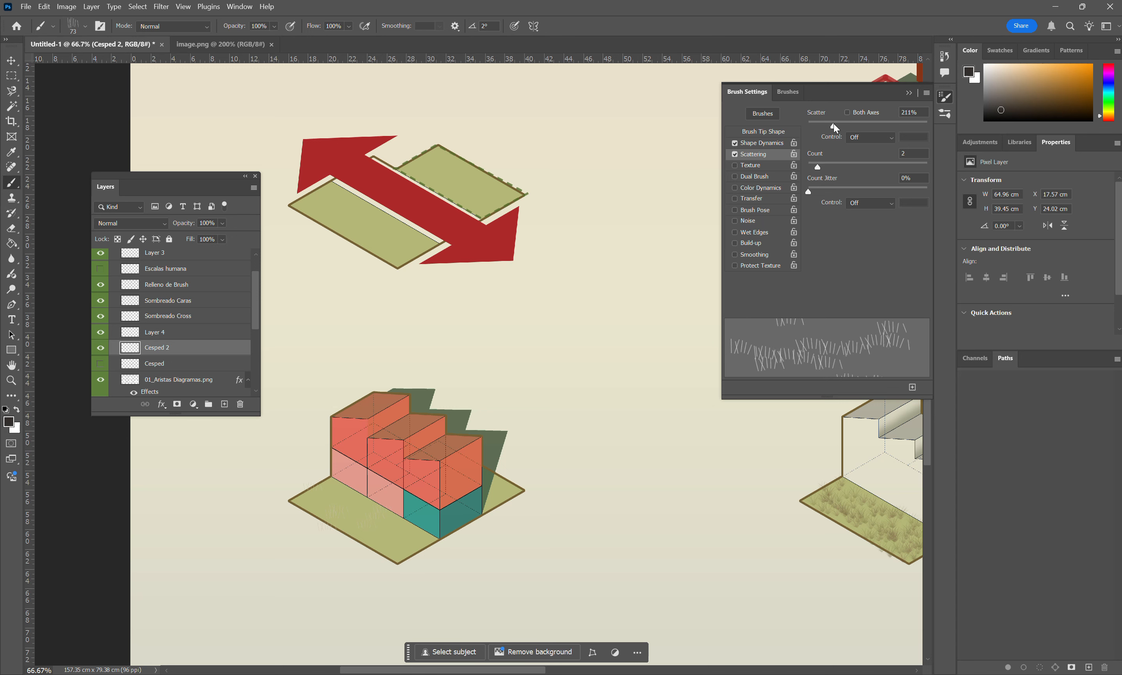
{"action": "mouse_move", "coordinate": [834, 123]}
{"action": "left_mouse_down"}
{"action": "mouse_move", "coordinate": [809, 124]}
{"action": "mouse_move", "coordinate": [822, 125]}
{"action": "left_mouse_up"}
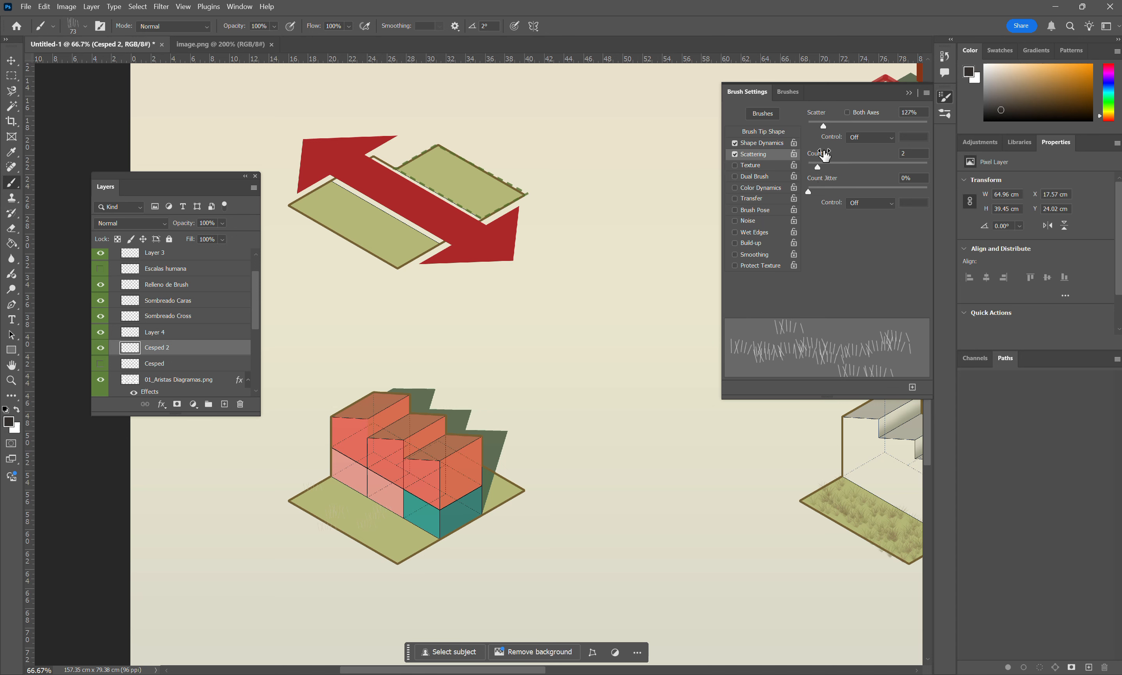
{"action": "left_click_drag", "start_coordinate": [818, 167], "coordinate": [826, 169]}
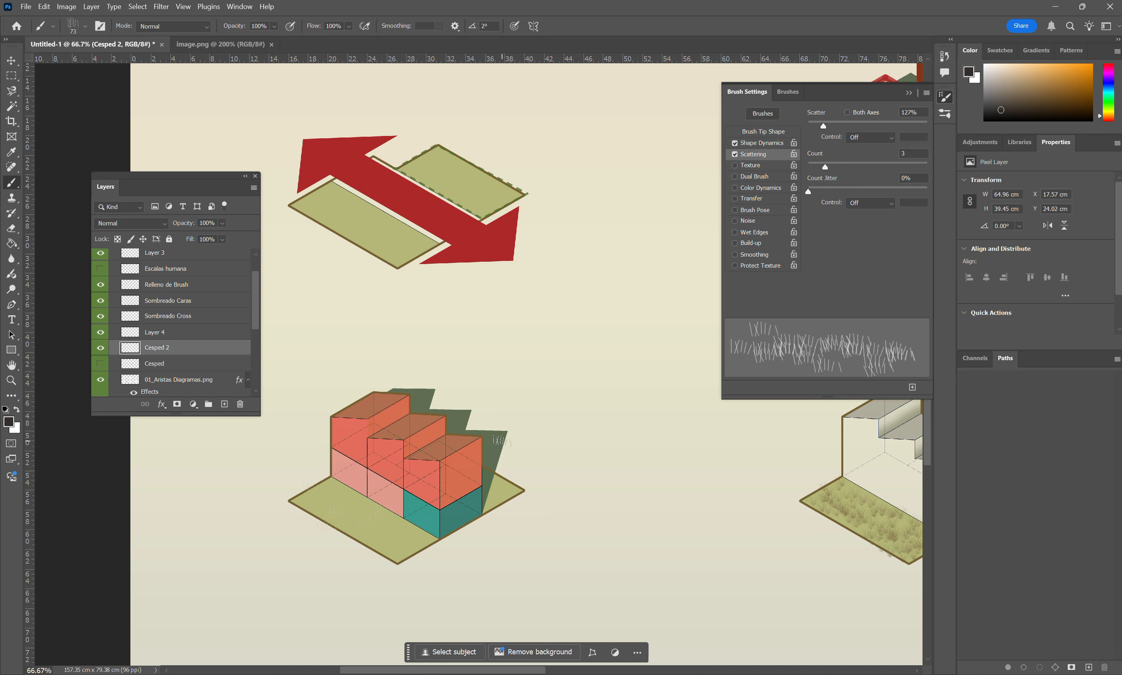
Paint near-black grass blades over the front strip of the red stepped volume's green base.
{"action": "mouse_move", "coordinate": [297, 494]}
{"action": "left_mouse_down"}
{"action": "mouse_move", "coordinate": [326, 515]}
{"action": "mouse_move", "coordinate": [401, 538]}
{"action": "mouse_move", "coordinate": [346, 485]}
{"action": "mouse_move", "coordinate": [335, 515]}
{"action": "mouse_move", "coordinate": [416, 556]}
{"action": "left_mouse_up"}
{"action": "left_click", "coordinate": [339, 485]}
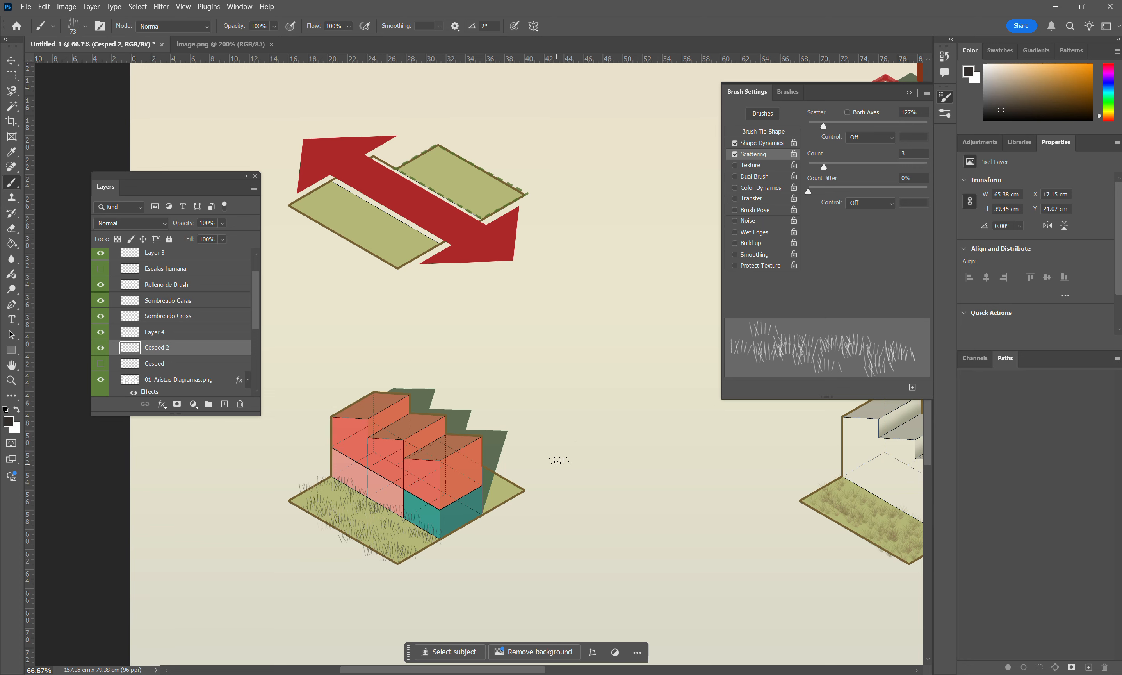
Paint a row of single-line blades over the front green strip of the red arrow diagram with the 45 px line brush.
{"action": "scroll", "coordinate": [565, 430], "scroll_direction": "up", "scroll_amount": 3}
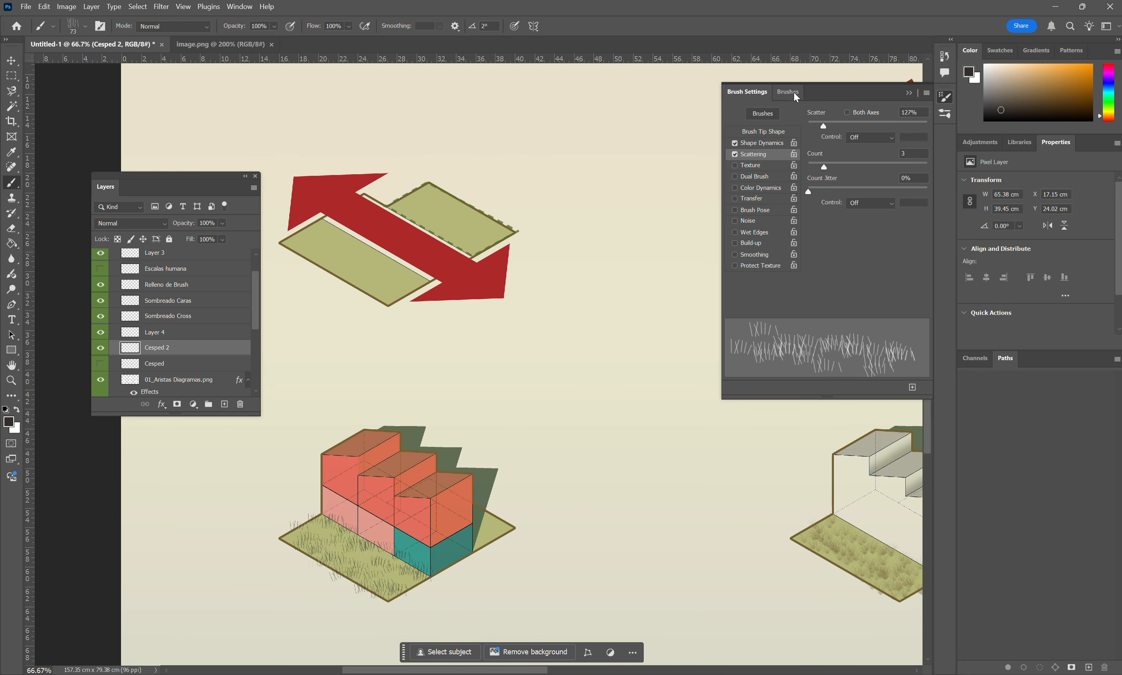
{"action": "left_click", "coordinate": [794, 93]}
{"action": "scroll", "coordinate": [805, 298], "scroll_direction": "up", "scroll_amount": 1}
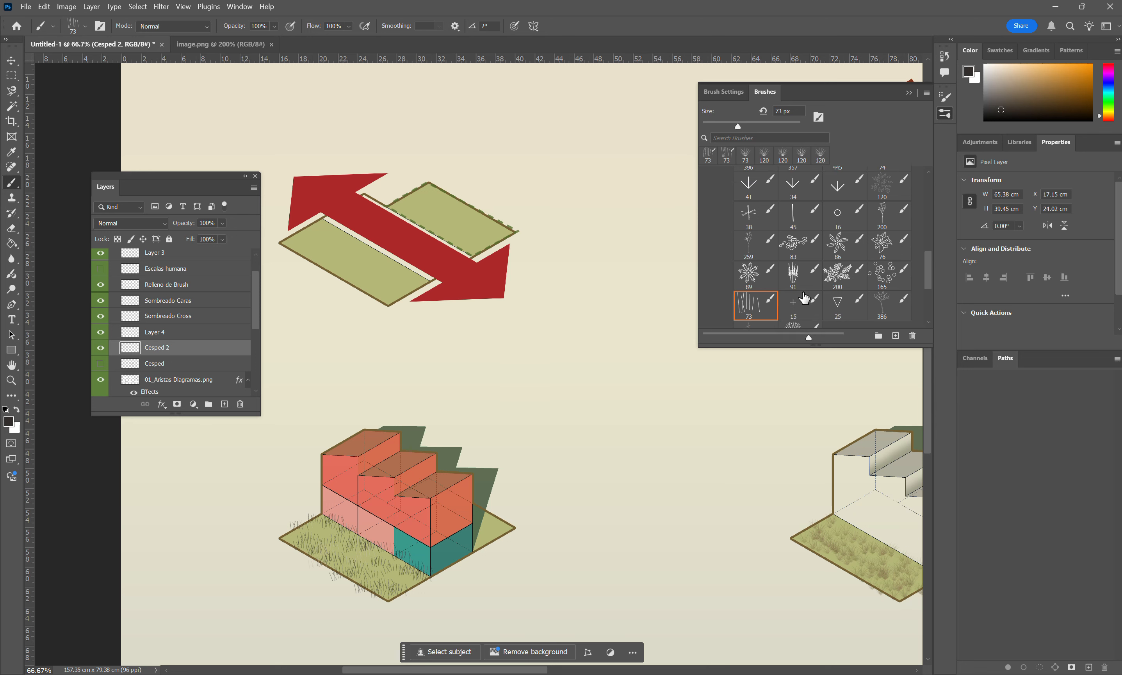
{"action": "scroll", "coordinate": [805, 299], "scroll_direction": "up", "scroll_amount": 1}
{"action": "left_click", "coordinate": [794, 232]}
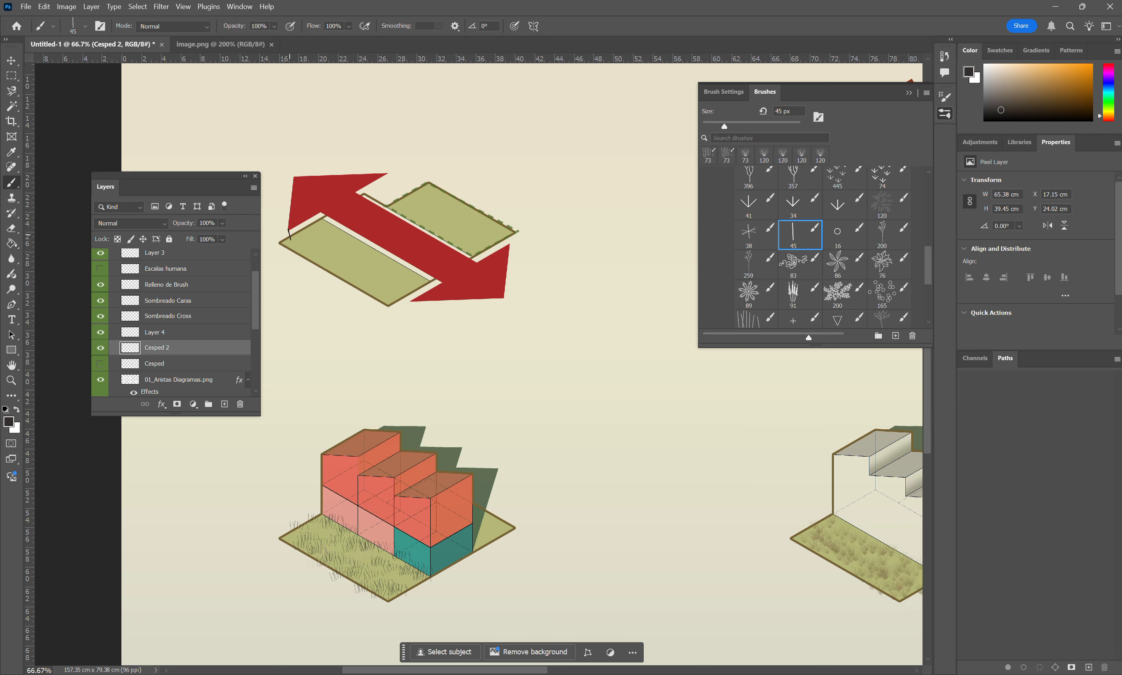
{"action": "left_click_drag", "start_coordinate": [290, 234], "coordinate": [344, 263]}
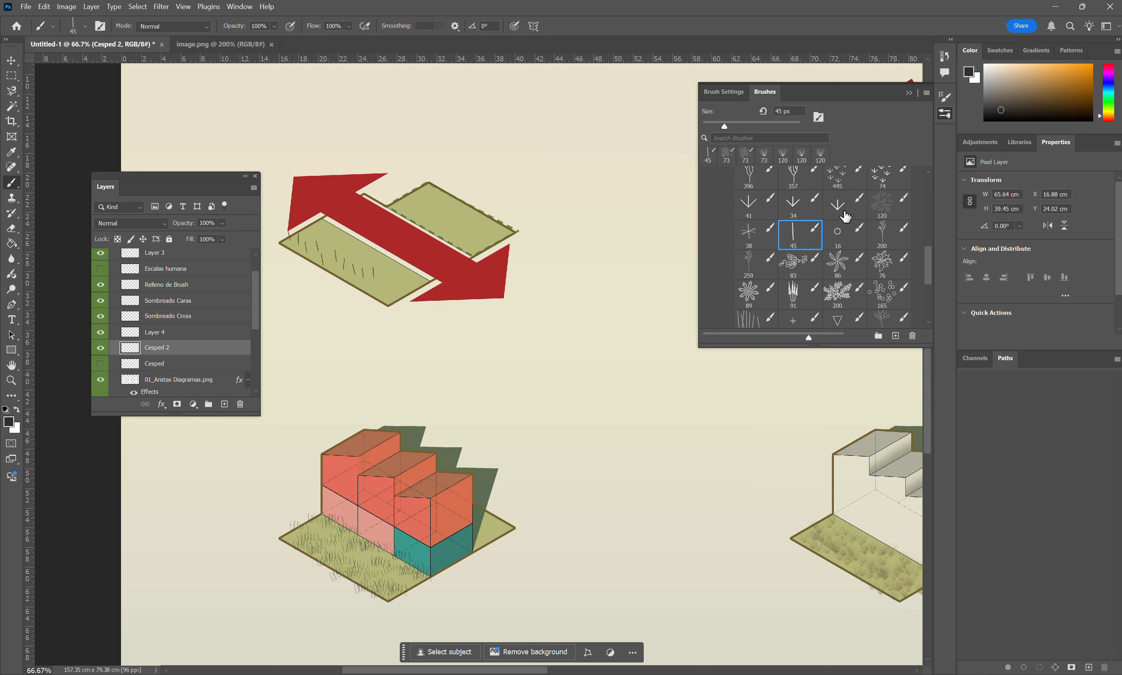
Paint 16 px circles over the arrow diagram's front green strip and small three-pronged tufts over its rear strip.
{"action": "left_click", "coordinate": [838, 231]}
{"action": "mouse_move", "coordinate": [315, 236]}
{"action": "left_mouse_down"}
{"action": "mouse_move", "coordinate": [376, 252]}
{"action": "mouse_move", "coordinate": [388, 273]}
{"action": "left_mouse_up"}
{"action": "left_click", "coordinate": [837, 204]}
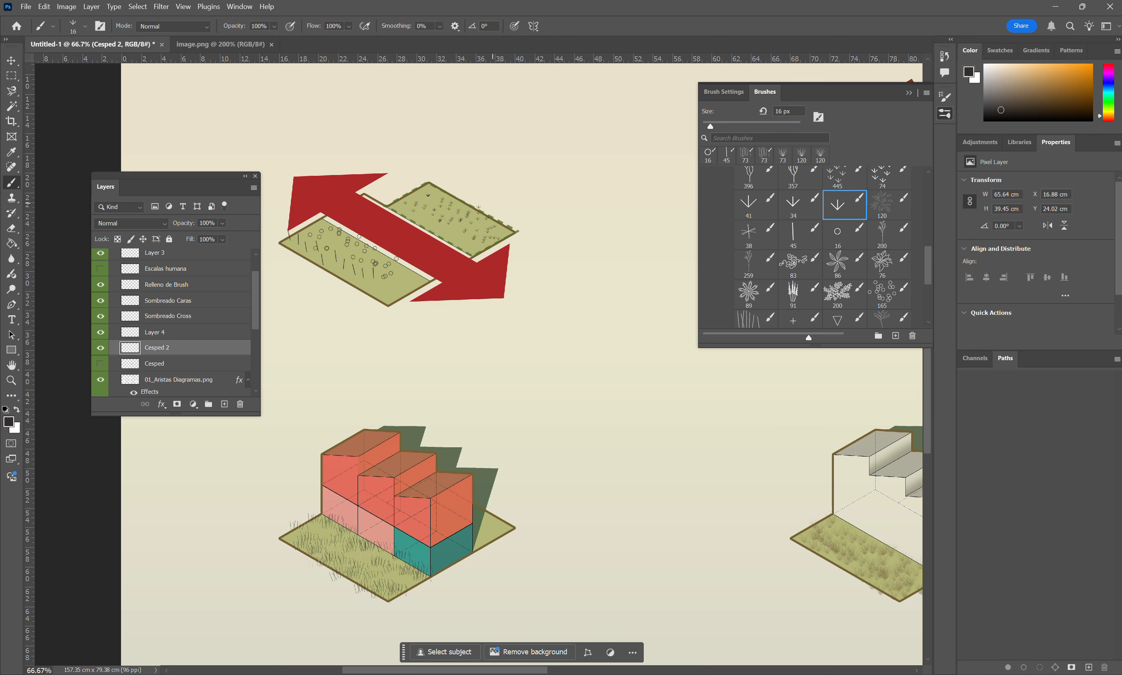
{"action": "left_click_drag", "start_coordinate": [428, 195], "coordinate": [408, 193]}
Choose the 569 px tree brush from the Arboles CAD set, and undo a trial stroke made across the canvas.
{"action": "scroll", "coordinate": [606, 275], "scroll_direction": "down", "scroll_amount": 2}
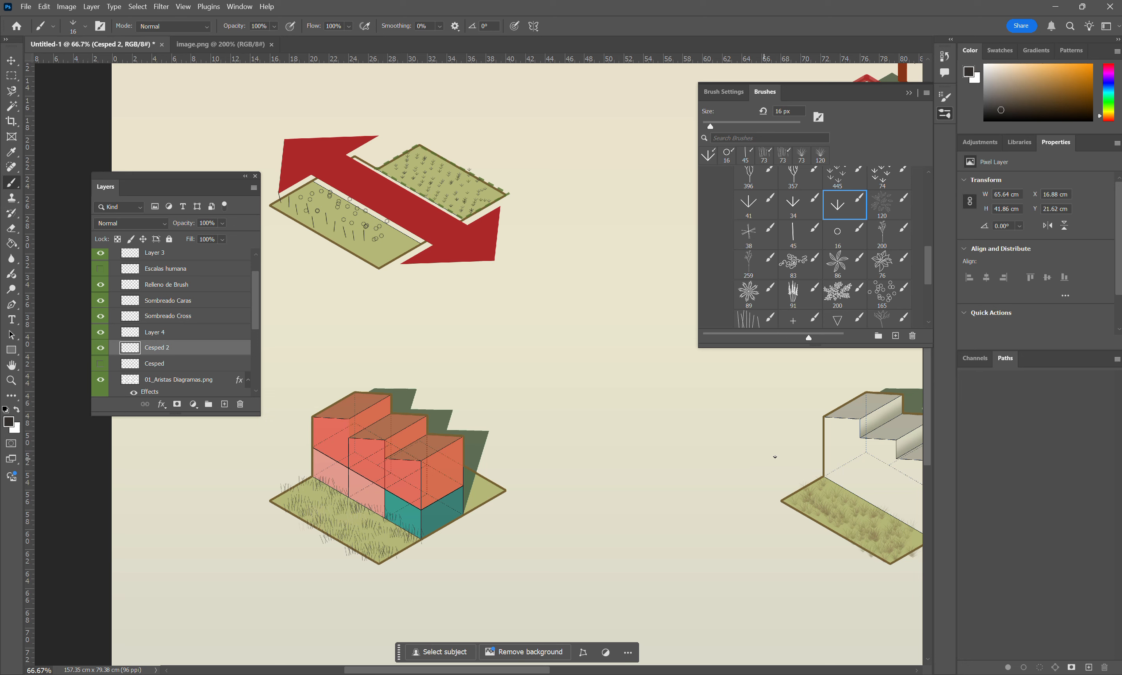
{"action": "scroll", "coordinate": [752, 273], "scroll_direction": "up", "scroll_amount": 6}
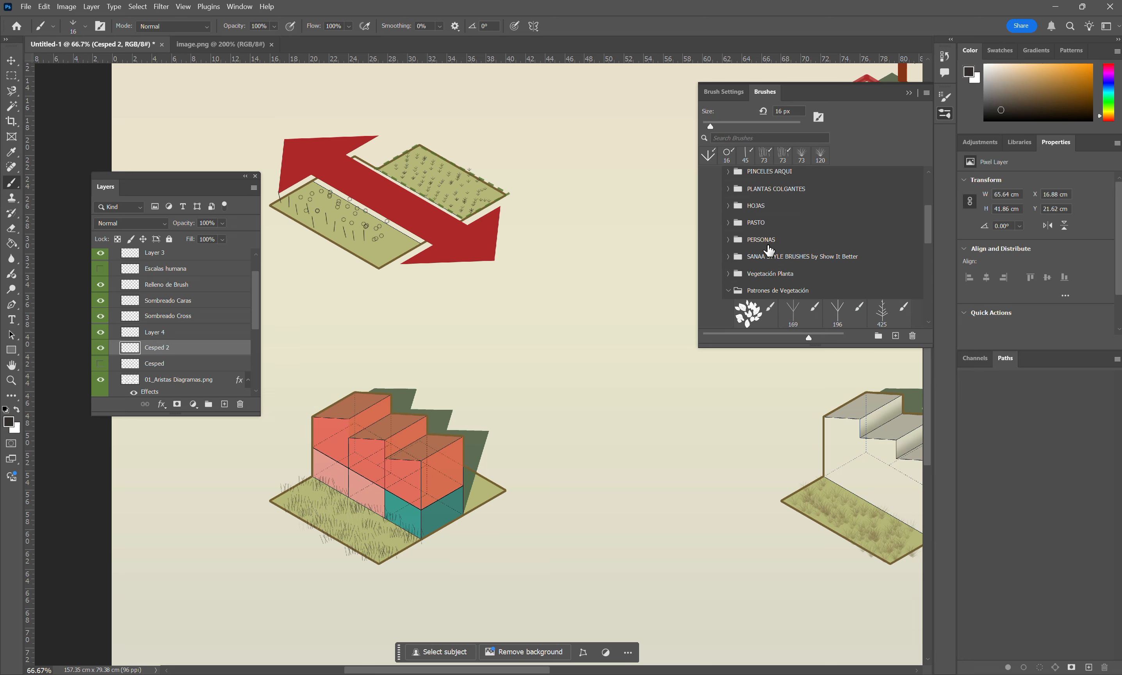
{"action": "left_click", "coordinate": [728, 291]}
{"action": "scroll", "coordinate": [725, 282], "scroll_direction": "down", "scroll_amount": 3}
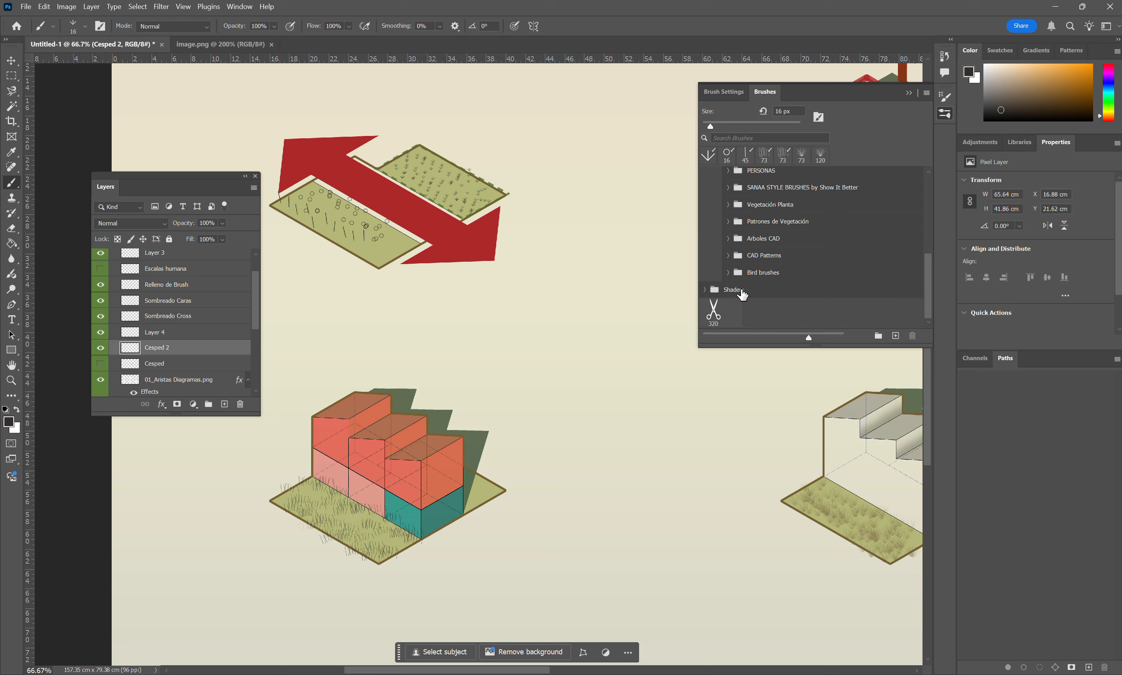
{"action": "scroll", "coordinate": [725, 273], "scroll_direction": "up", "scroll_amount": 1}
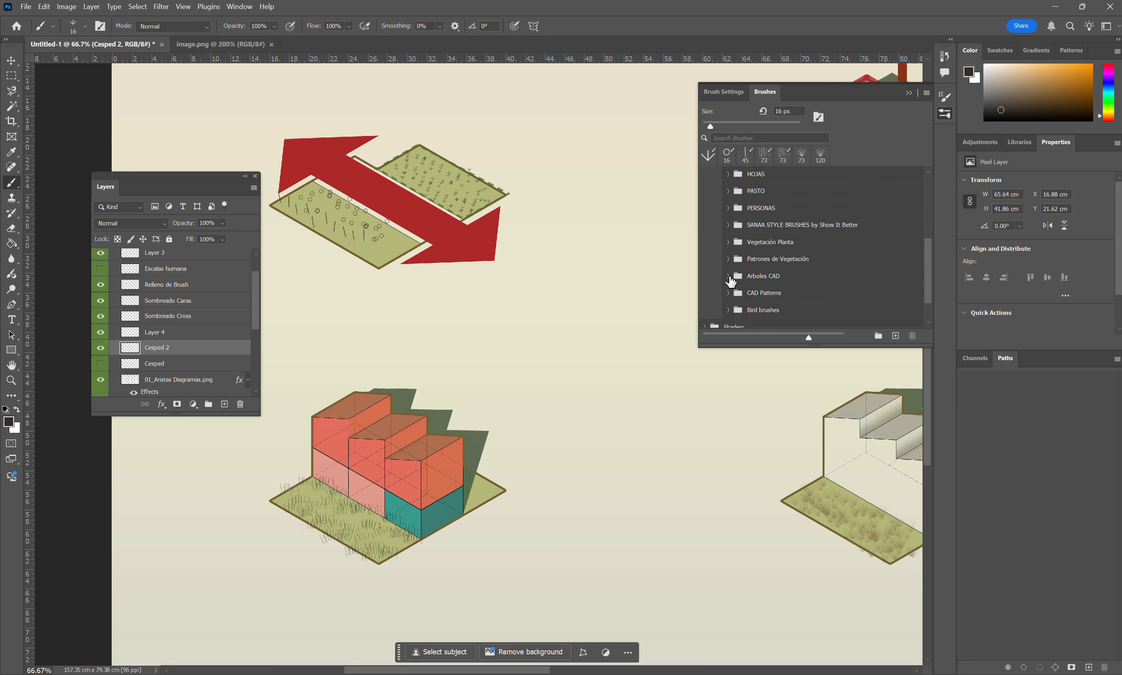
{"action": "left_click", "coordinate": [728, 275]}
{"action": "scroll", "coordinate": [738, 274], "scroll_direction": "down", "scroll_amount": 4}
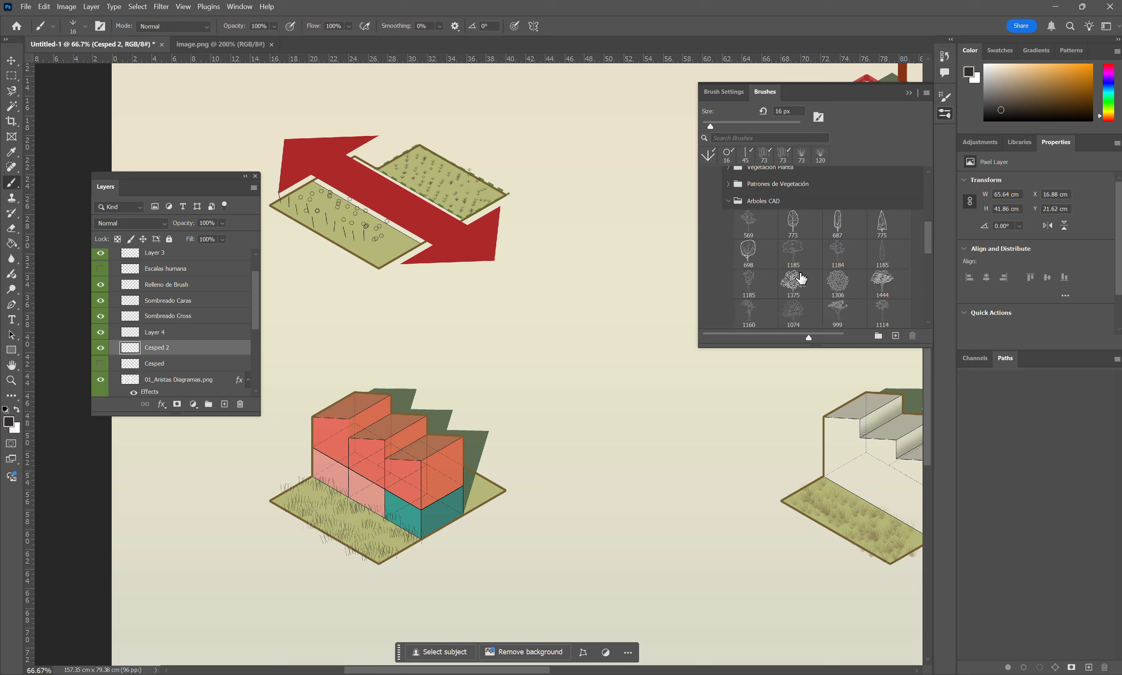
{"action": "left_click", "coordinate": [748, 220]}
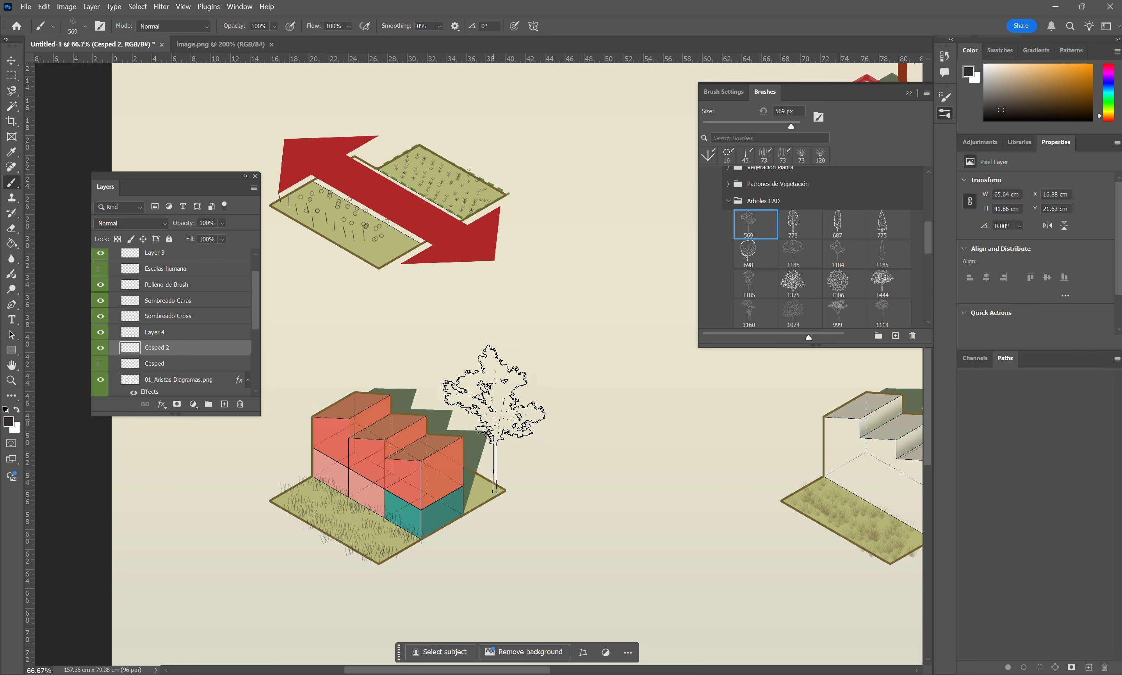
{"action": "mouse_move", "coordinate": [494, 413]}
{"action": "left_mouse_down"}
{"action": "mouse_move", "coordinate": [865, 423]}
{"action": "mouse_move", "coordinate": [710, 437]}
{"action": "mouse_move", "coordinate": [699, 455]}
{"action": "left_mouse_up"}
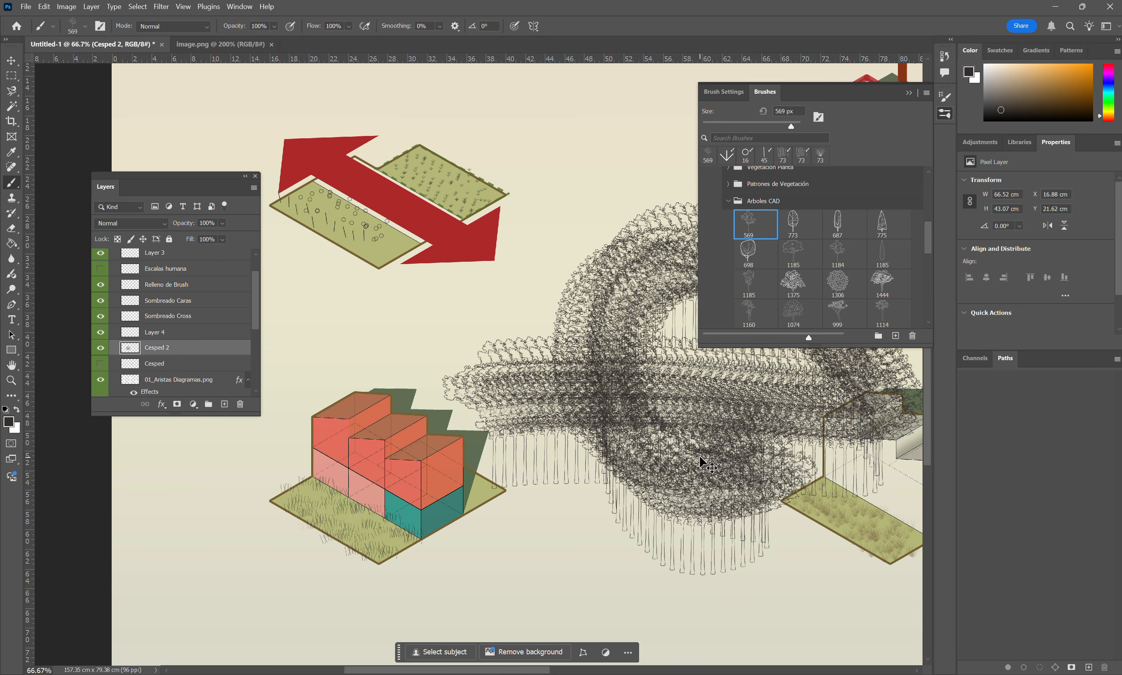
{"action": "key", "text": "ctrl+z"}
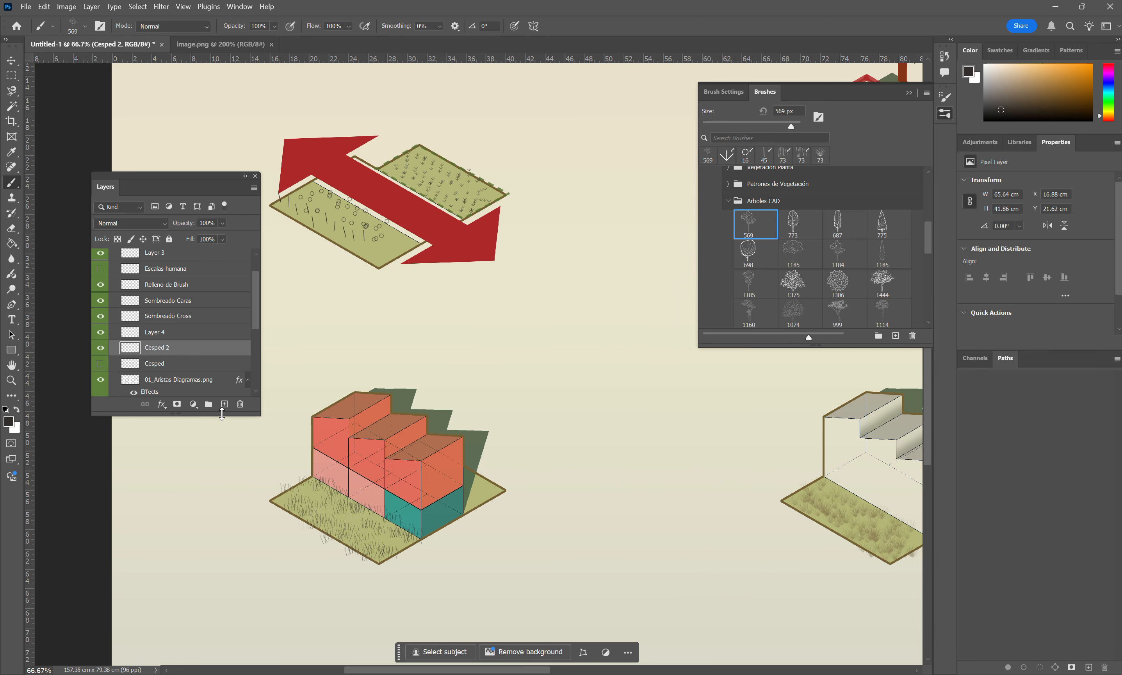
Create a new layer above Cesped 2 and name it Arboles.
{"action": "left_click", "coordinate": [224, 405]}
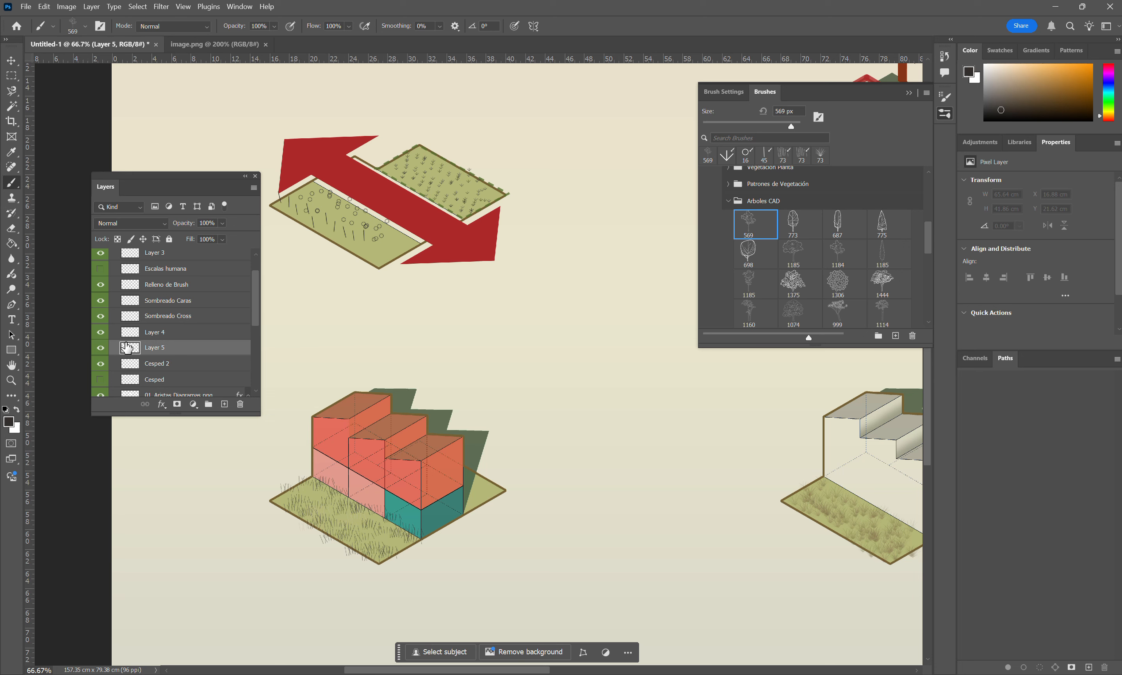
{"action": "double_click", "coordinate": [150, 347]}
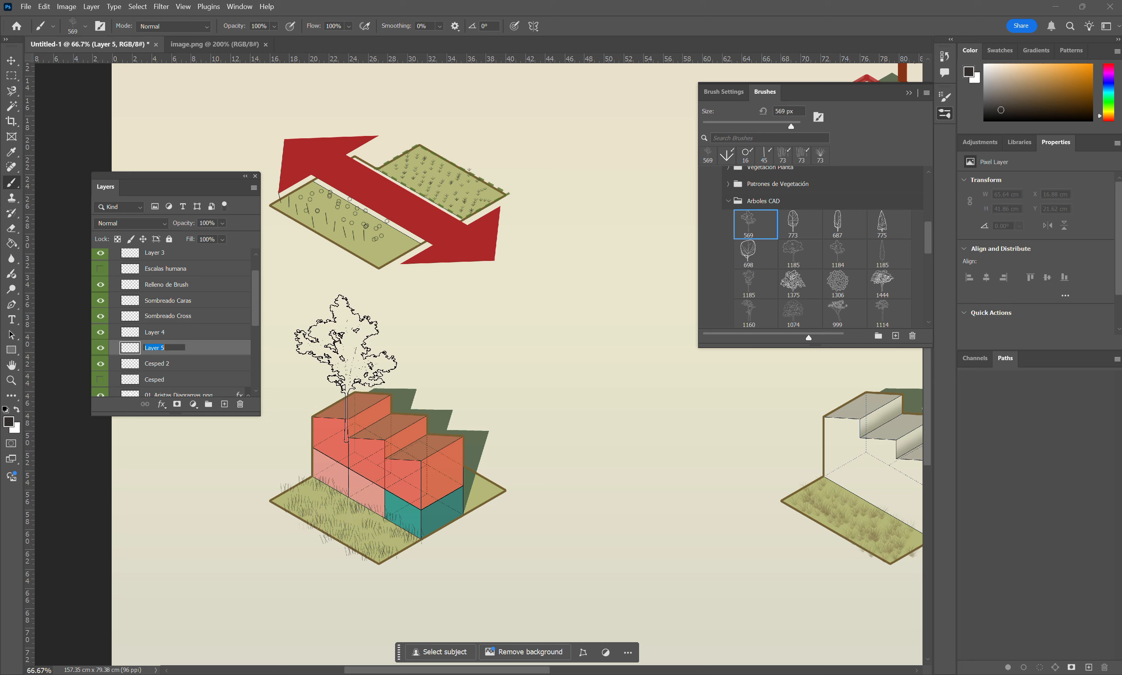
{"action": "type", "text": "Arboles"}
{"action": "key", "text": "Return"}
Stamp one 569 px outline tree on the Arboles layer, beside the red stepped volume at the far corner of its base.
{"action": "left_click", "coordinate": [484, 385]}
{"action": "left_click", "coordinate": [487, 411]}
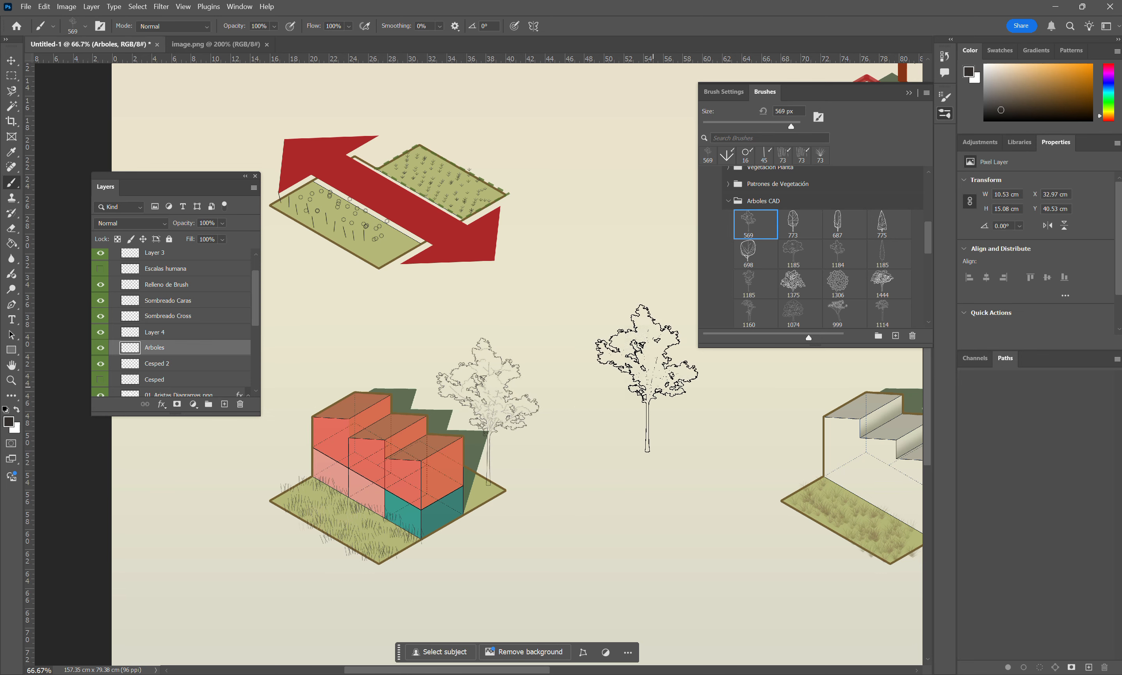
Stamp one broad-canopied outline tree beside the grey stepped volume, using the Arboles CAD 1185 px brush reduced to 527 px.
{"action": "left_click", "coordinate": [793, 253]}
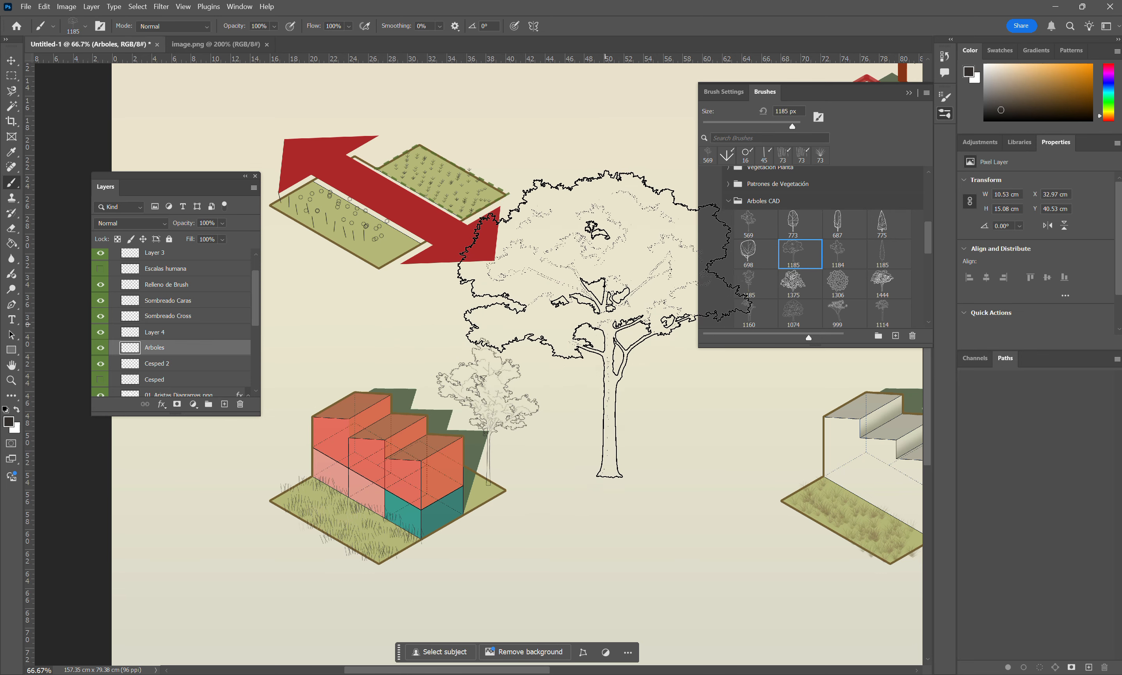
{"action": "left_click_drag", "start_coordinate": [608, 320], "coordinate": [514, 295]}
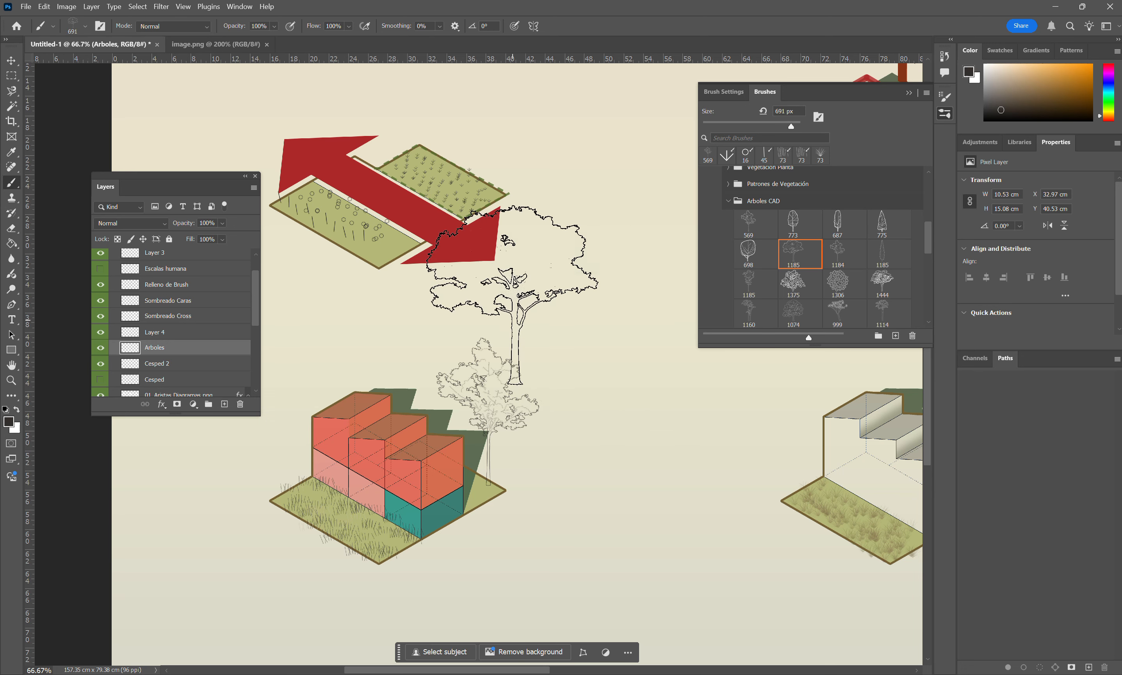
{"action": "left_click_drag", "start_coordinate": [604, 397], "coordinate": [568, 395]}
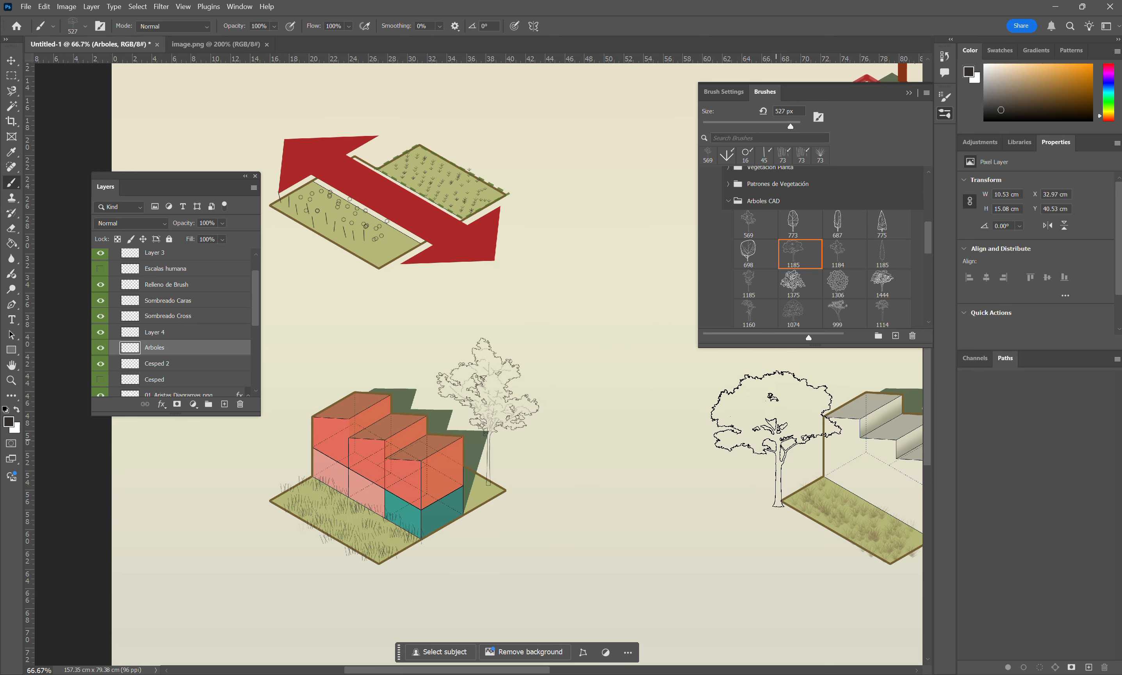
{"action": "left_click", "coordinate": [786, 428]}
Stamp one dense-leaved tree beside the hatched box with the red rim, using the Arboles CAD 739 px brush reduced to 405 px.
{"action": "scroll", "coordinate": [657, 609], "scroll_direction": "left", "scroll_amount": 1}
{"action": "scroll", "coordinate": [658, 609], "scroll_direction": "right", "scroll_amount": 4}
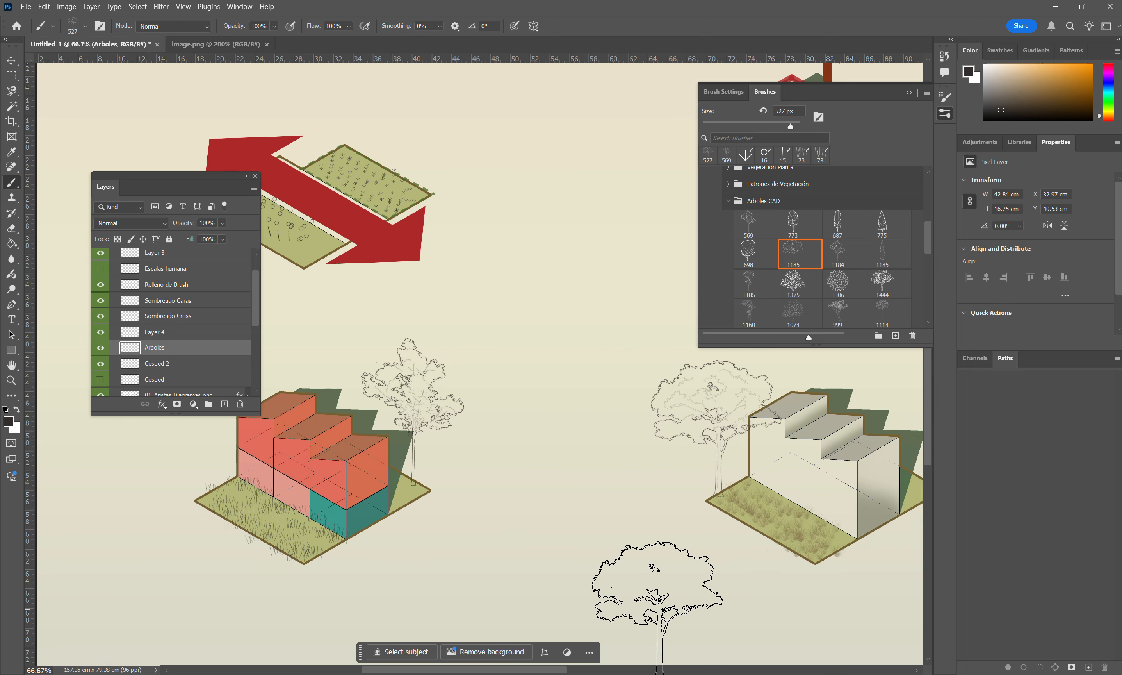
{"action": "scroll", "coordinate": [641, 523], "scroll_direction": "up", "scroll_amount": 1}
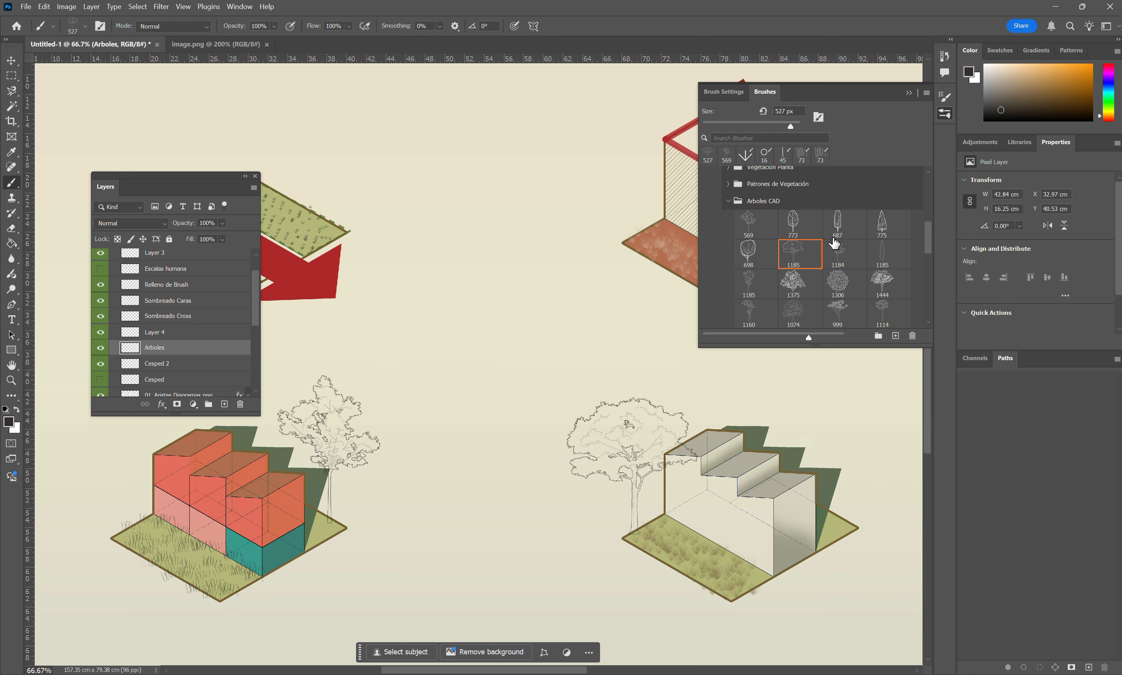
{"action": "scroll", "coordinate": [792, 282], "scroll_direction": "down", "scroll_amount": 6}
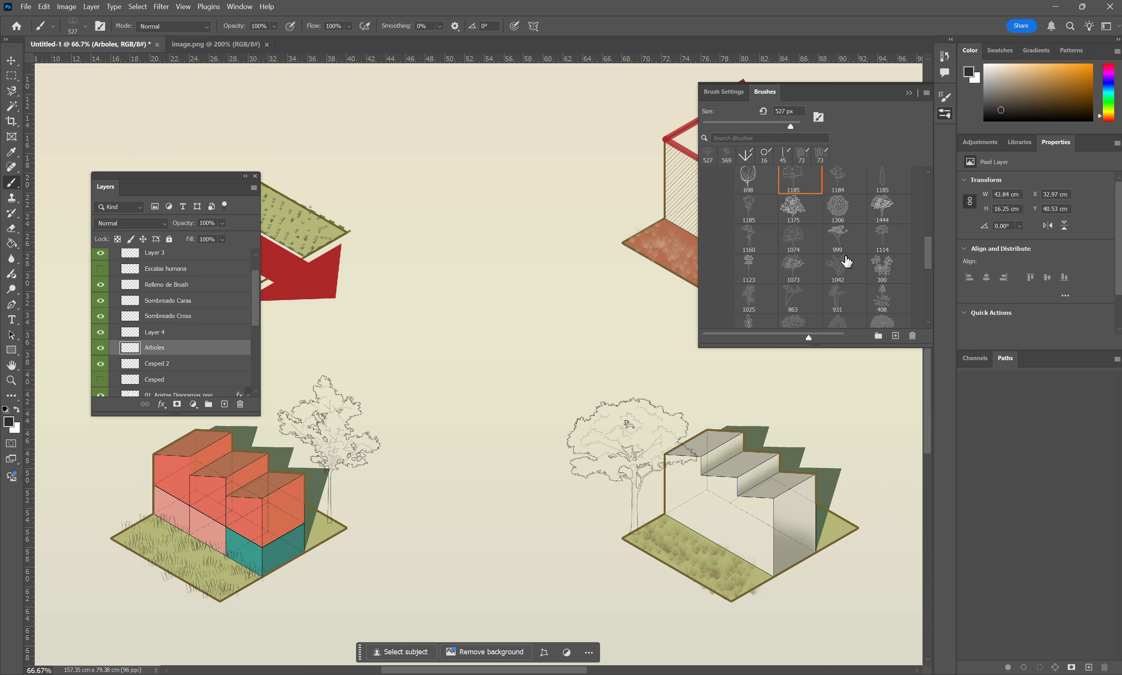
{"action": "left_click", "coordinate": [793, 241]}
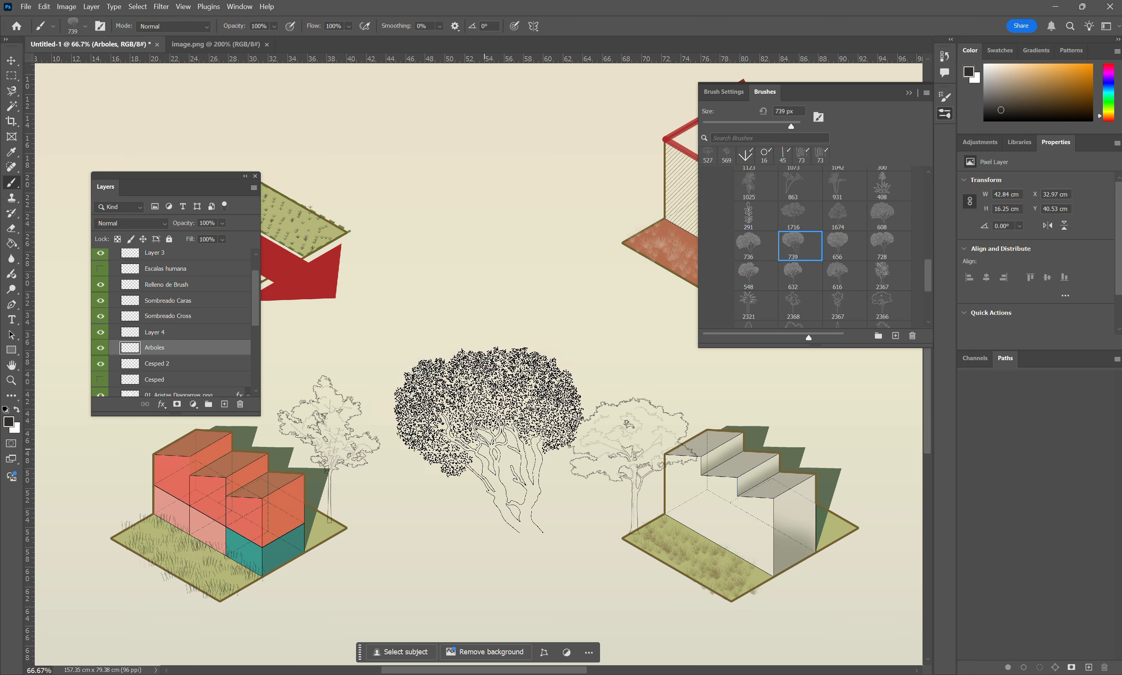
{"action": "left_click_drag", "start_coordinate": [504, 231], "coordinate": [414, 224]}
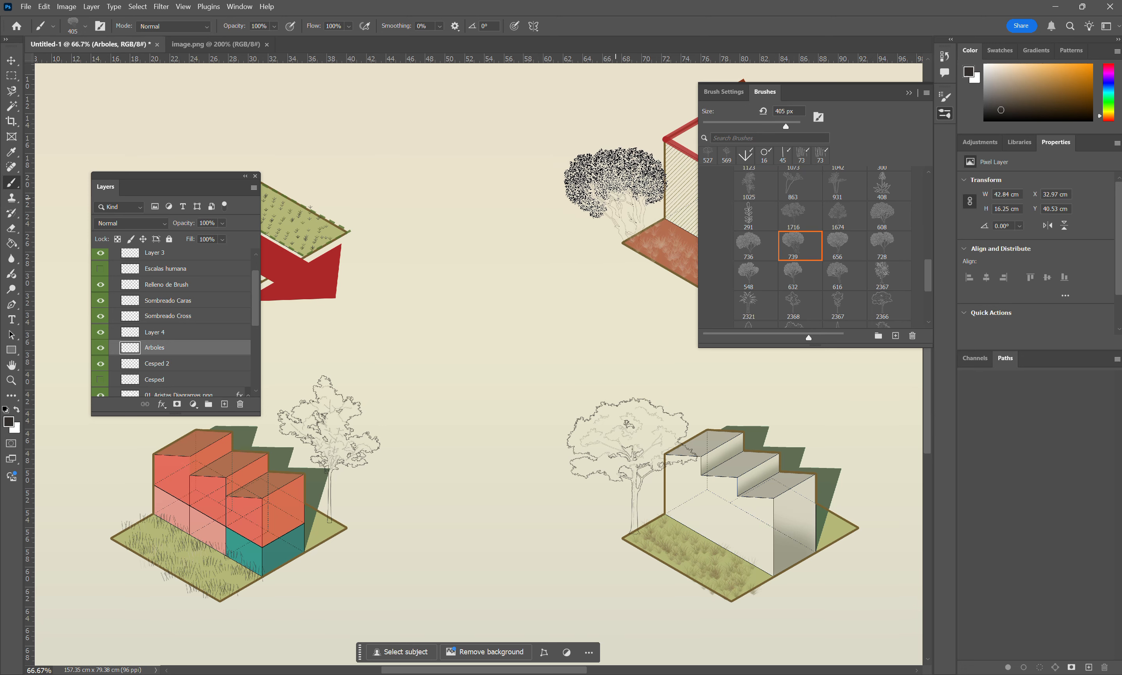
{"action": "left_click", "coordinate": [613, 184]}
{"action": "scroll", "coordinate": [528, 259], "scroll_direction": "right", "scroll_amount": 3}
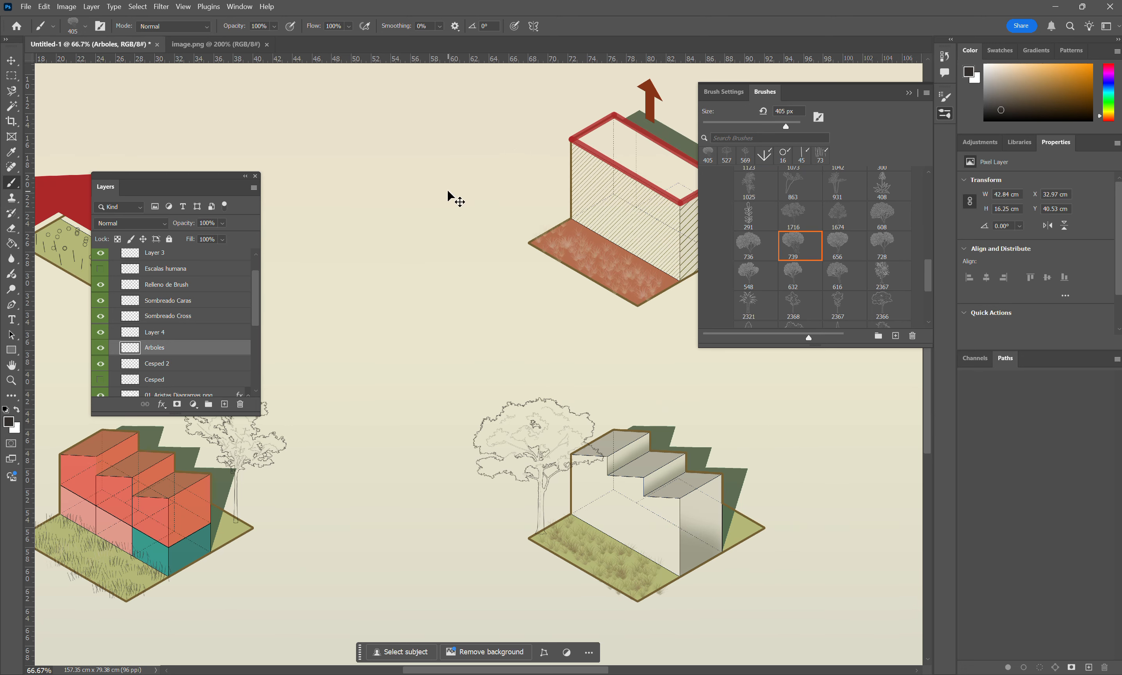
{"action": "left_click", "coordinate": [513, 157]}
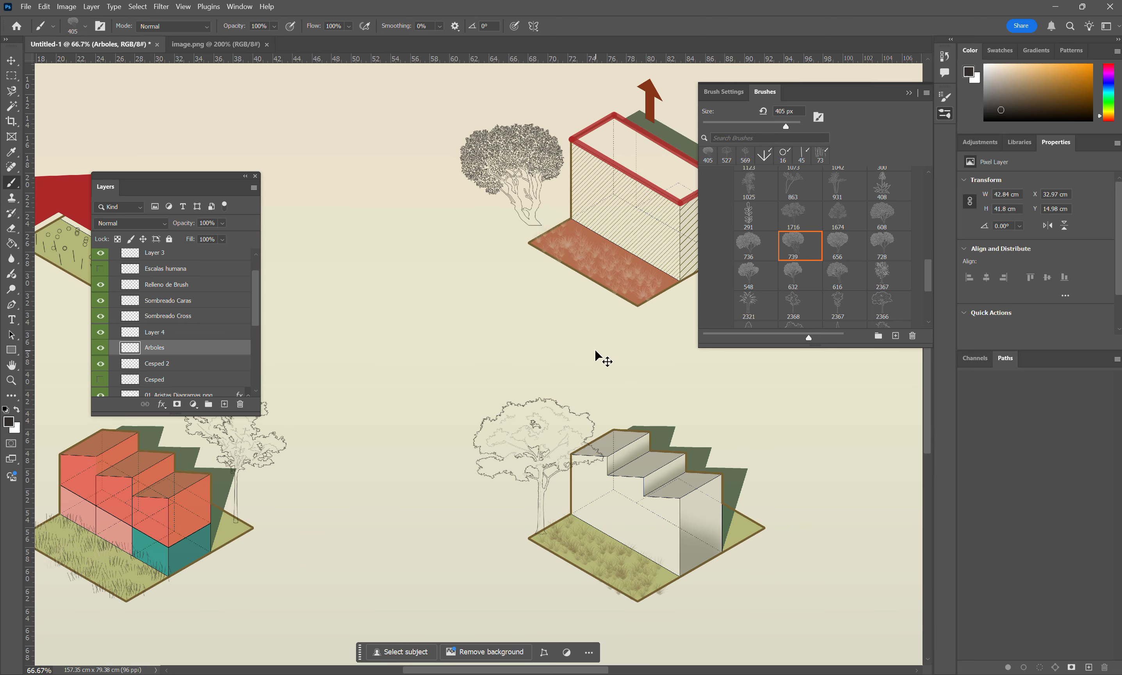
Stamp two bare branching trees at 357 px from Patrones de Vegetación, one on the front and one on the rear of the hatched box's red base.
{"action": "scroll", "coordinate": [679, 374], "scroll_direction": "down", "scroll_amount": 1}
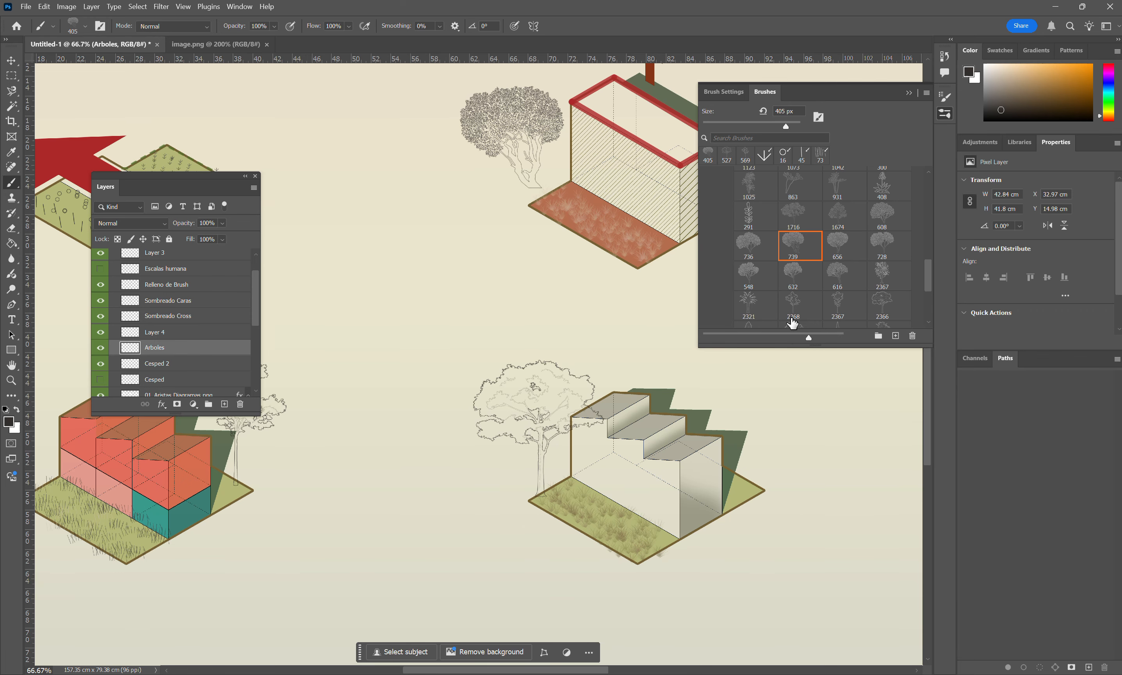
{"action": "scroll", "coordinate": [774, 255], "scroll_direction": "down", "scroll_amount": 3}
{"action": "scroll", "coordinate": [760, 259], "scroll_direction": "up", "scroll_amount": 5}
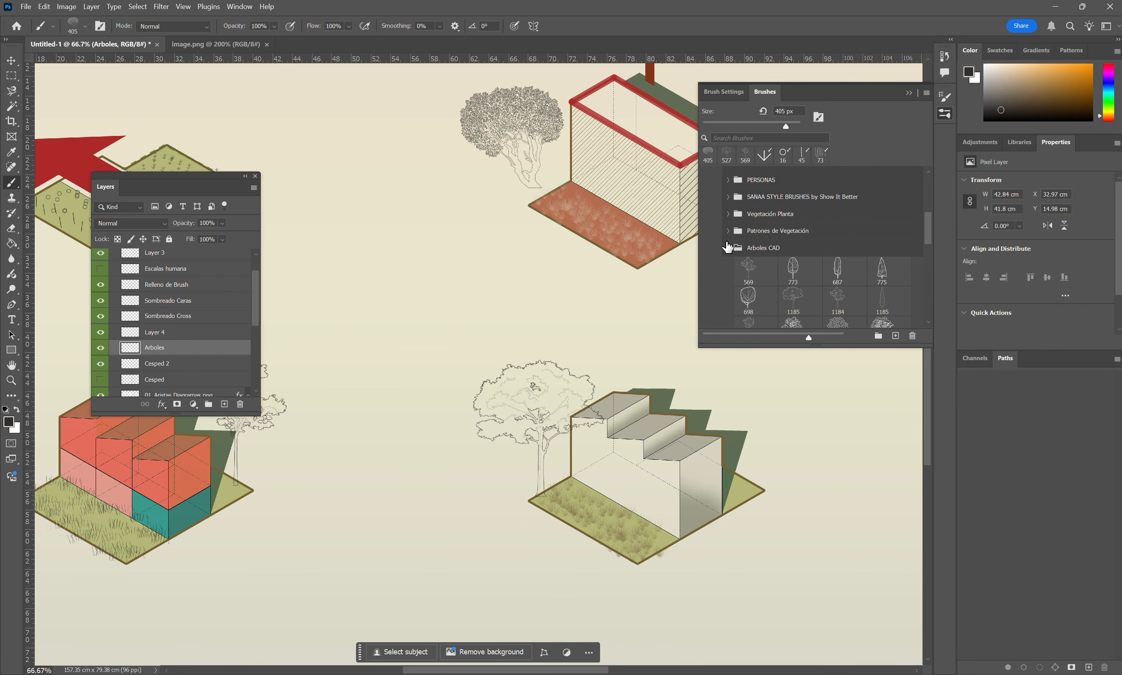
{"action": "left_click", "coordinate": [729, 248]}
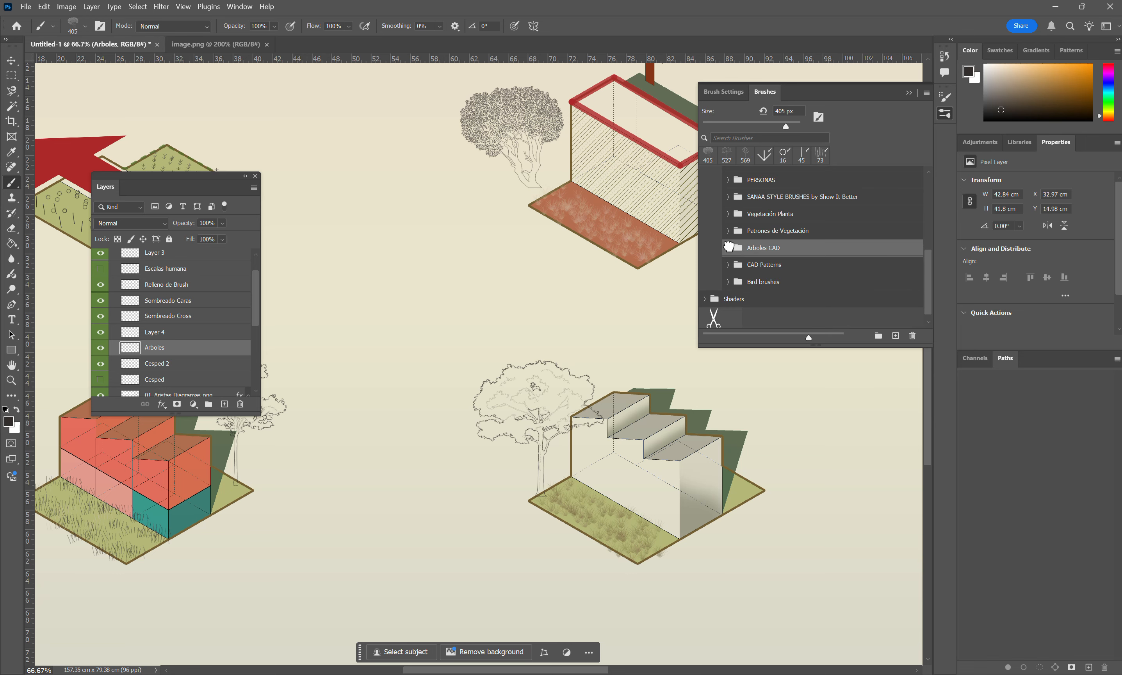
{"action": "left_click", "coordinate": [728, 231]}
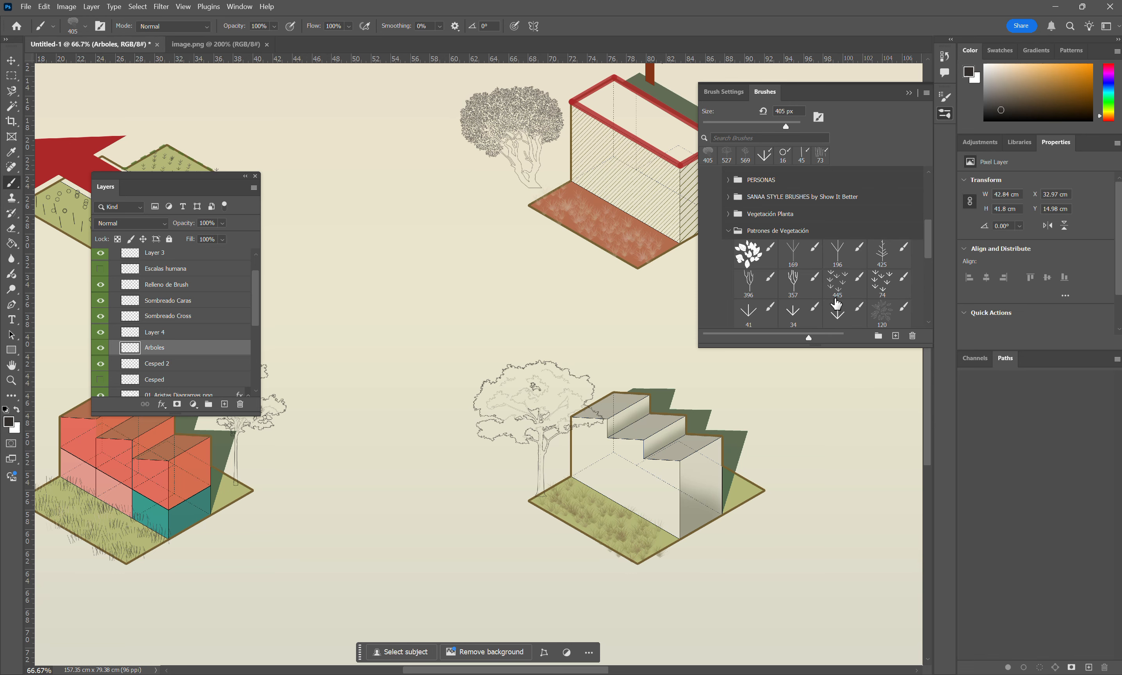
{"action": "left_click", "coordinate": [793, 282]}
{"action": "left_click", "coordinate": [600, 203]}
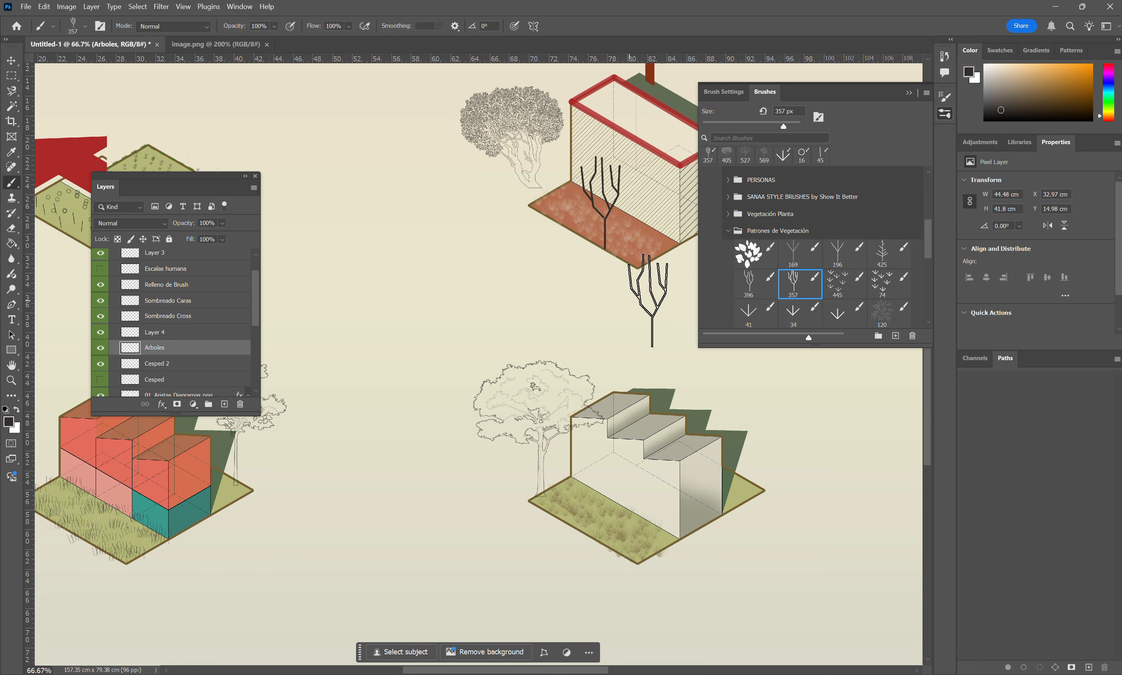
{"action": "scroll", "coordinate": [649, 300], "scroll_direction": "right", "scroll_amount": 3}
{"action": "left_click", "coordinate": [600, 137]}
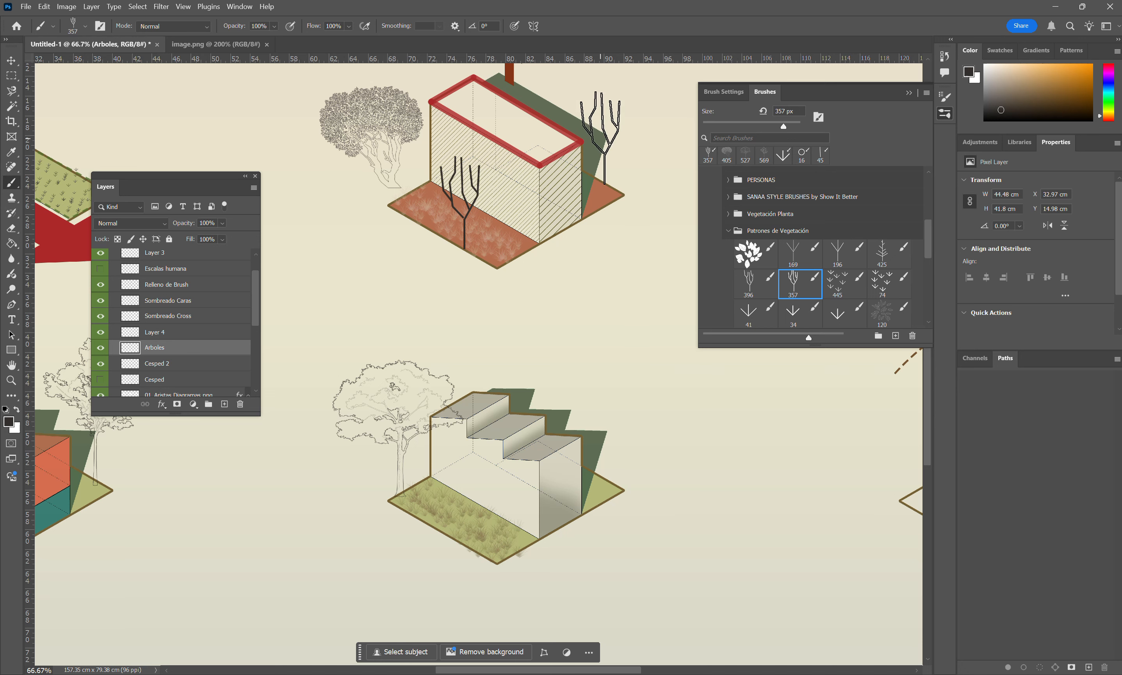
Collapse the Patrones de Vegetación brush set and open the ARBOLES set to look through its tree silhouettes.
{"action": "scroll", "coordinate": [858, 299], "scroll_direction": "down", "scroll_amount": 1}
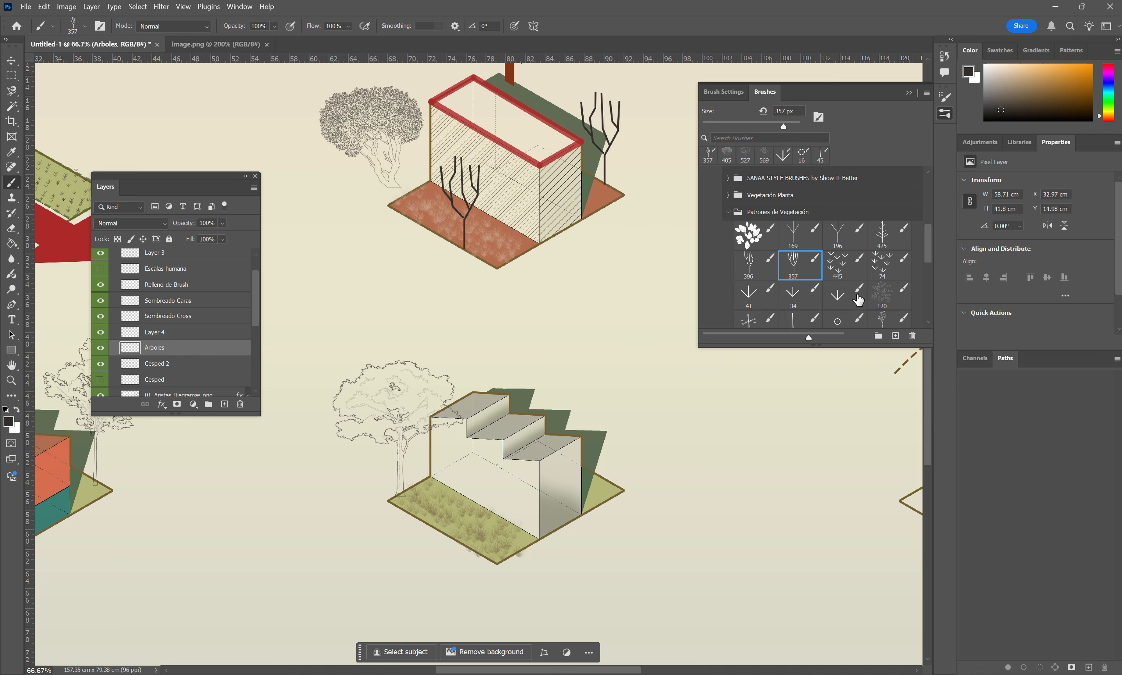
{"action": "scroll", "coordinate": [858, 300], "scroll_direction": "up", "scroll_amount": 2}
{"action": "left_click", "coordinate": [728, 249]}
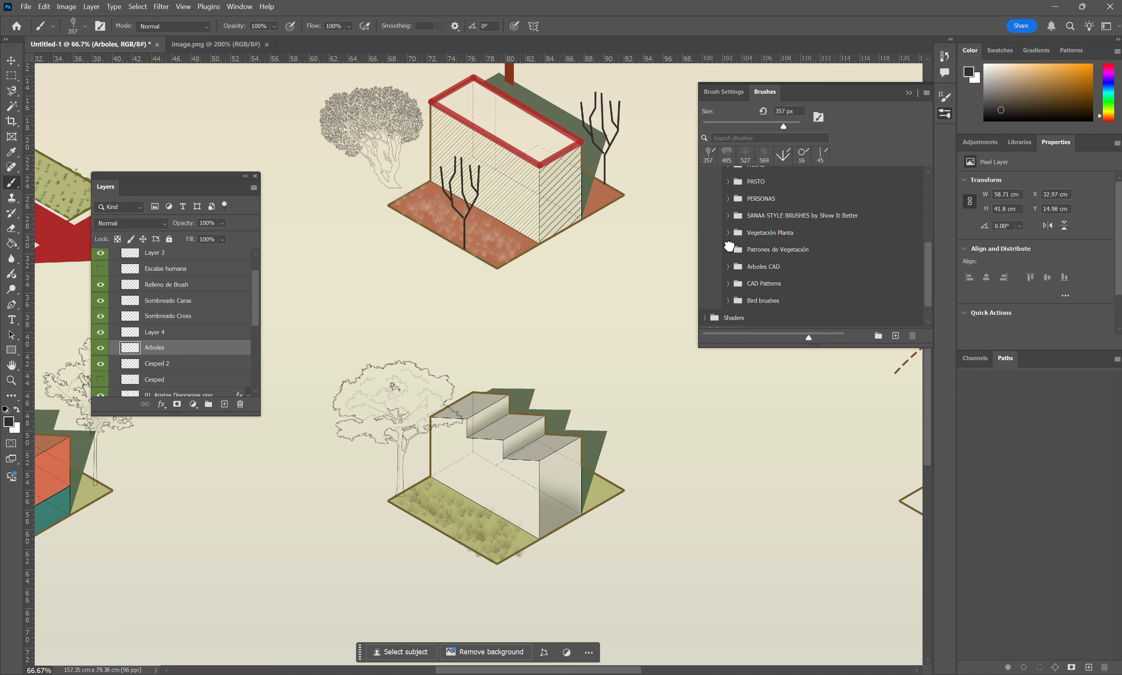
{"action": "scroll", "coordinate": [778, 279], "scroll_direction": "up", "scroll_amount": 3}
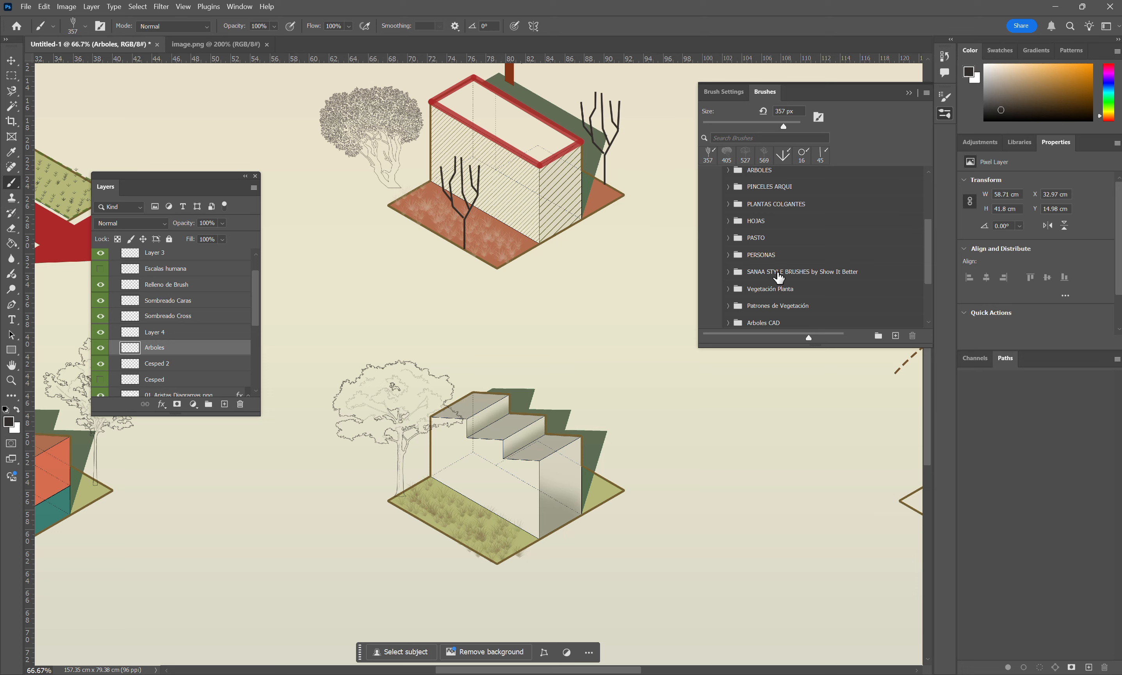
{"action": "scroll", "coordinate": [779, 277], "scroll_direction": "up", "scroll_amount": 2}
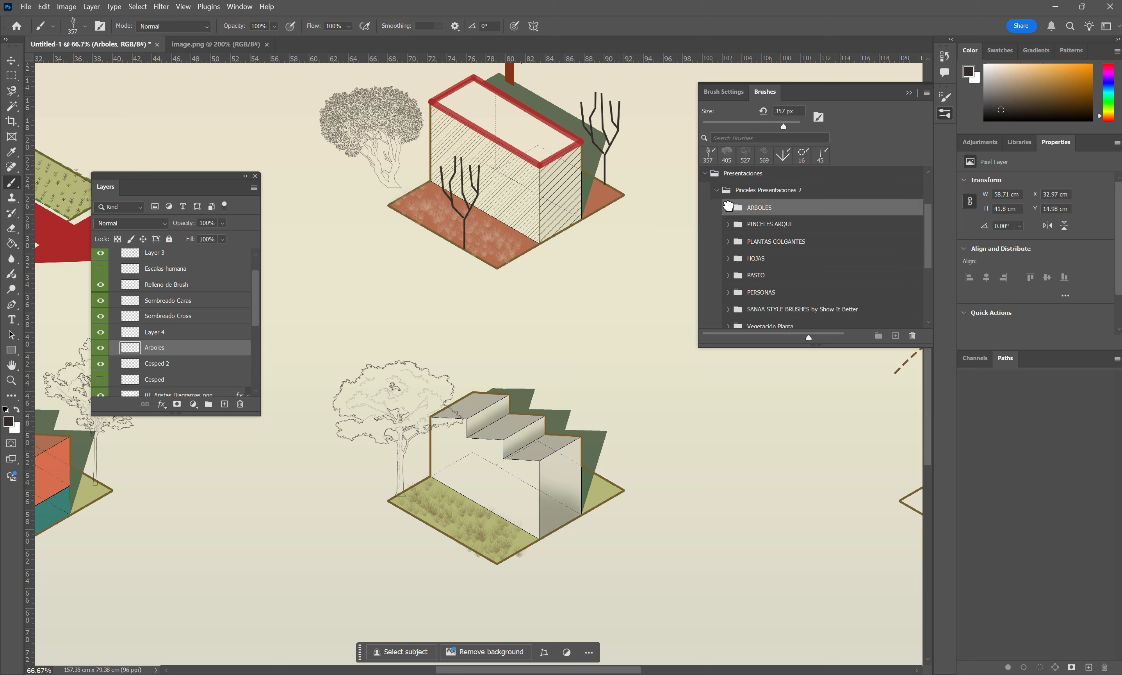
{"action": "left_click", "coordinate": [728, 206]}
{"action": "scroll", "coordinate": [855, 291], "scroll_direction": "down", "scroll_amount": 5}
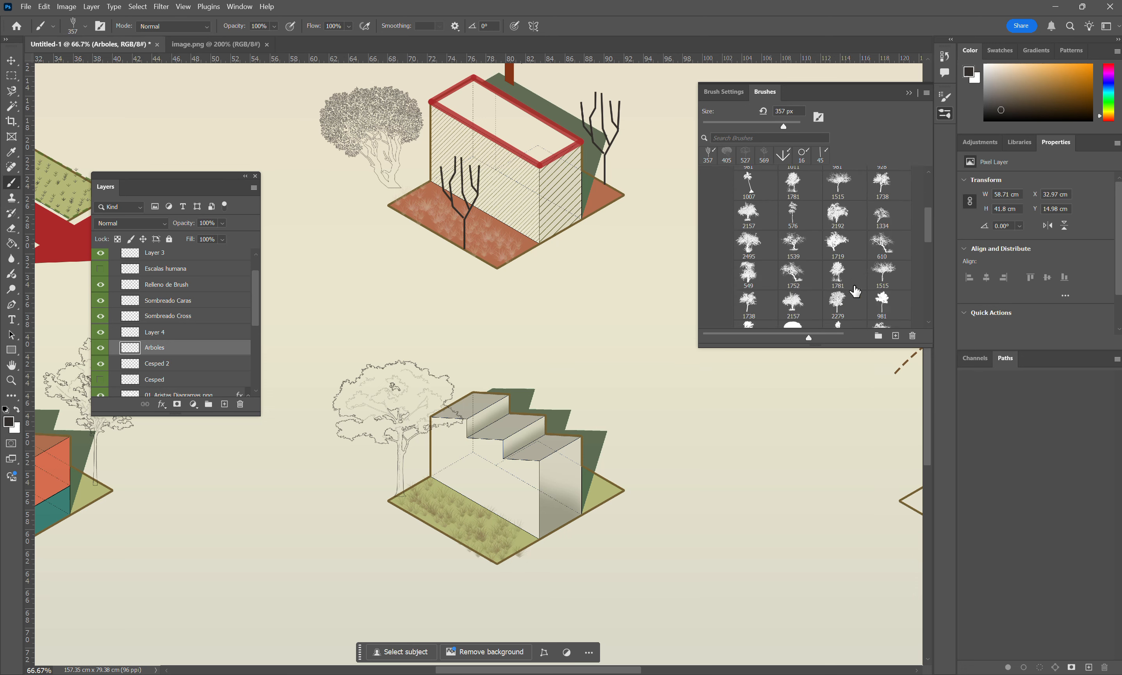
{"action": "scroll", "coordinate": [855, 291], "scroll_direction": "down", "scroll_amount": 3}
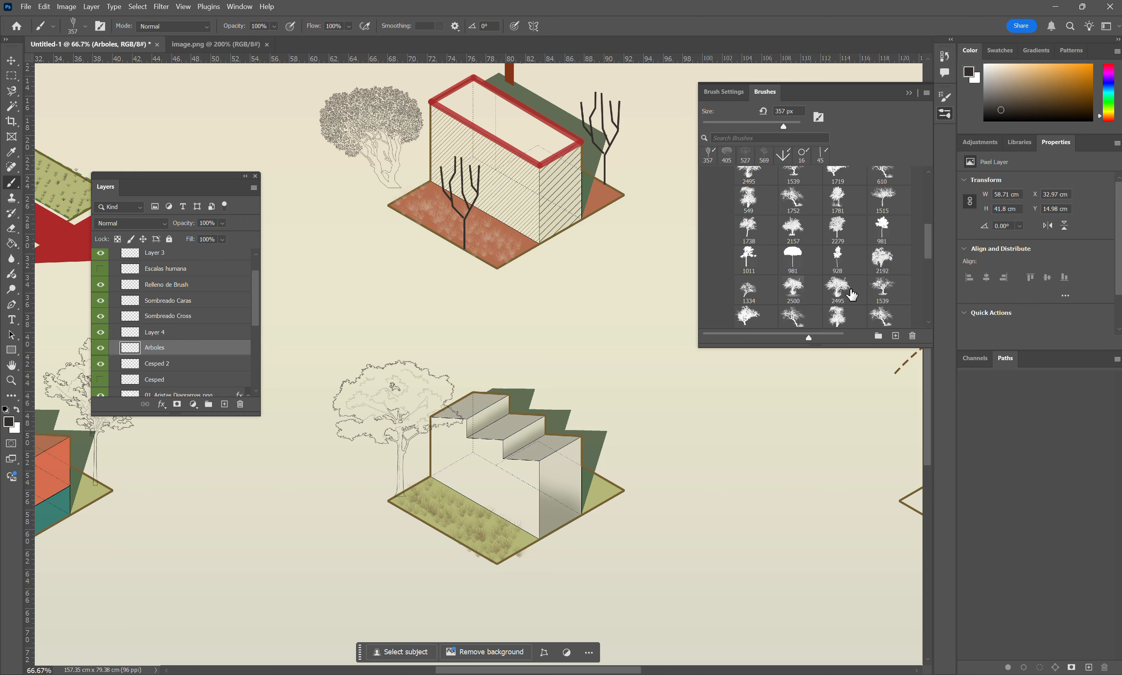
Try a 482 px stamp of the 1738 px silhouette tree behind the grey stepped volume, and undo it.
{"action": "left_click", "coordinate": [747, 290]}
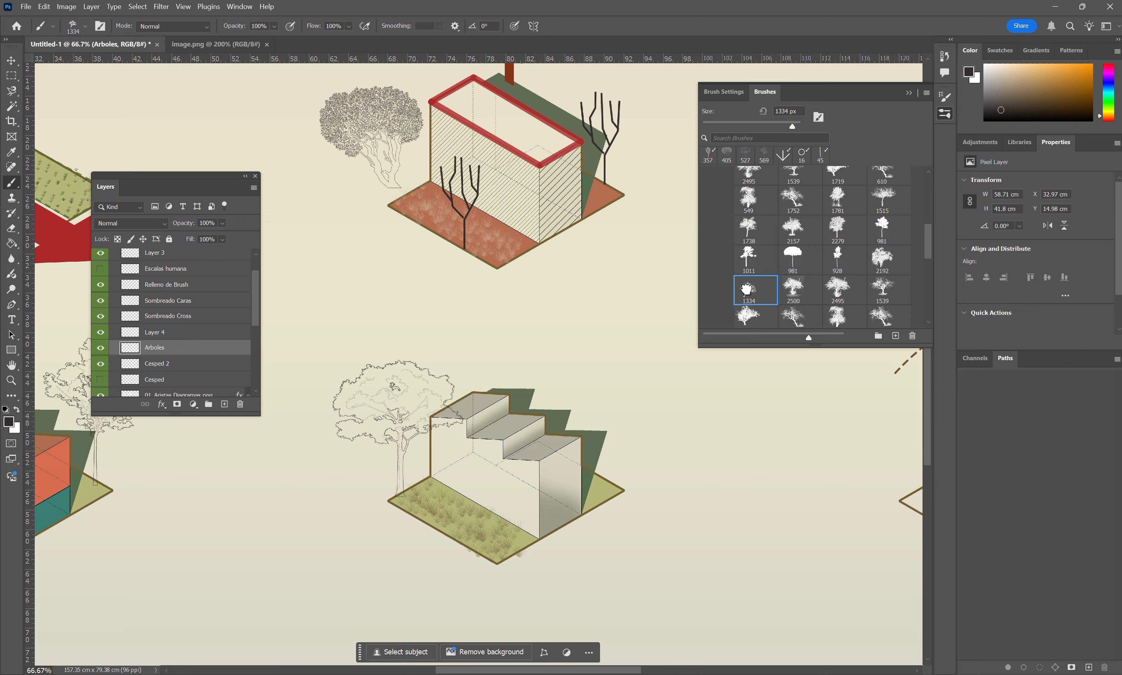
{"action": "left_click", "coordinate": [755, 234]}
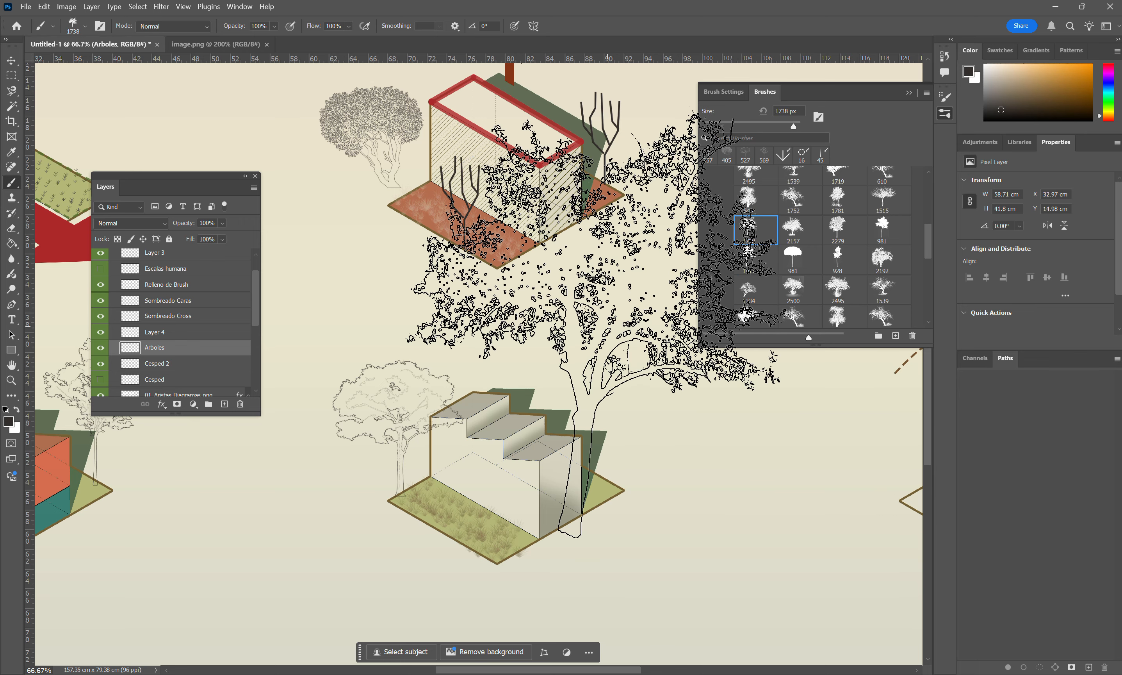
{"action": "left_click_drag", "start_coordinate": [607, 327], "coordinate": [375, 277]}
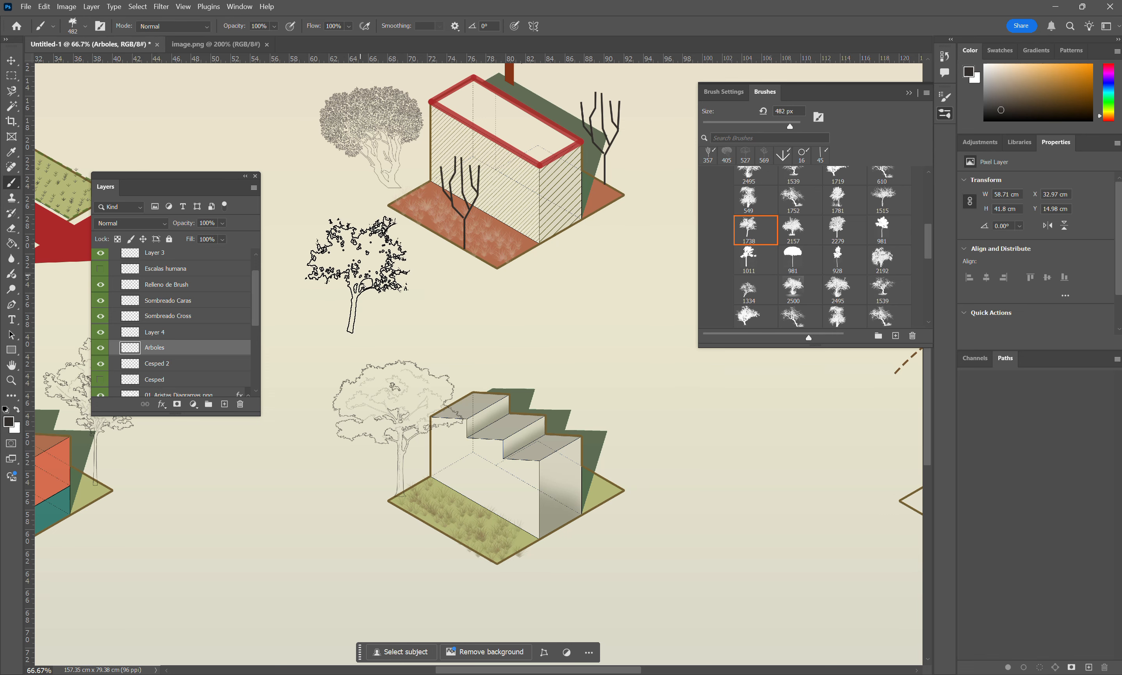
{"action": "left_click", "coordinate": [614, 423]}
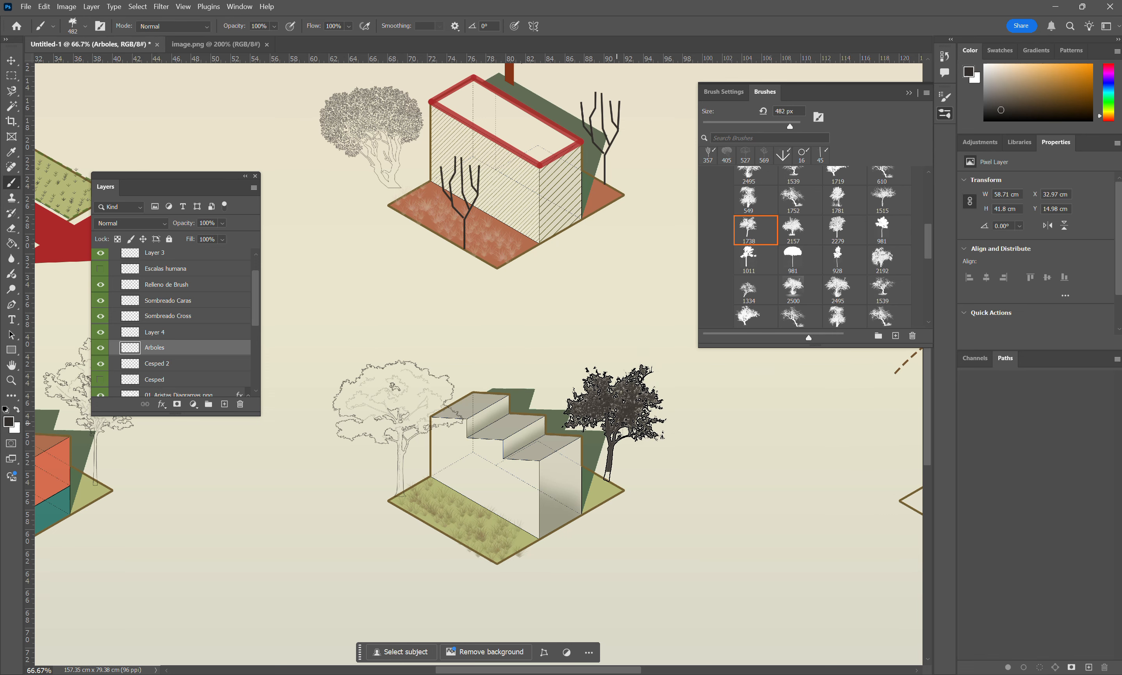
{"action": "scroll", "coordinate": [561, 493], "scroll_direction": "right", "scroll_amount": 10}
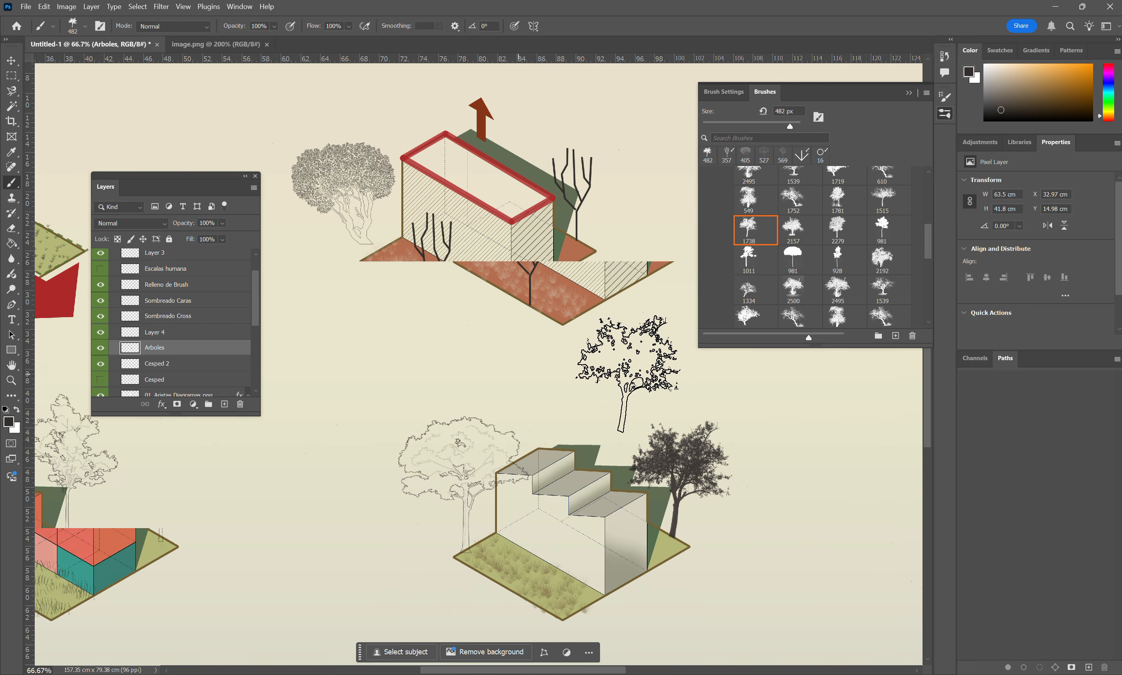
{"action": "key", "text": "ctrl+z"}
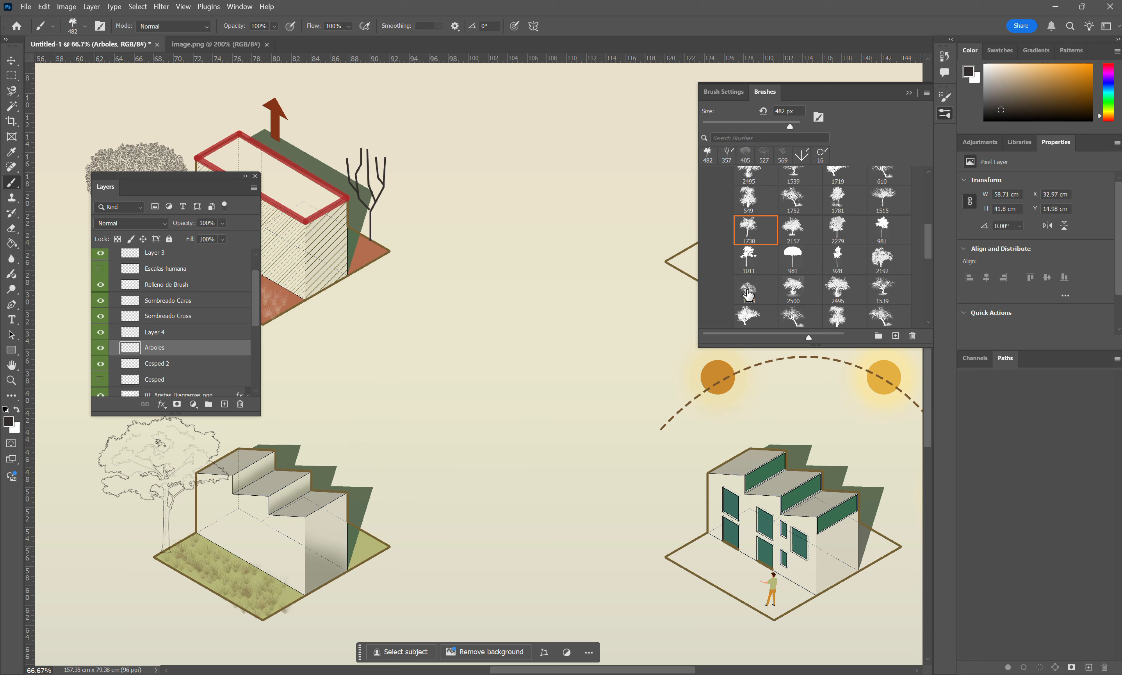
Stamp one khaki silhouette tree at the corner of the scissors diagram's base, using the first ARBOLES brush (981 px) reduced to 257 px.
{"action": "scroll", "coordinate": [615, 315], "scroll_direction": "right", "scroll_amount": 4}
{"action": "scroll", "coordinate": [831, 259], "scroll_direction": "up", "scroll_amount": 1}
{"action": "scroll", "coordinate": [831, 260], "scroll_direction": "up", "scroll_amount": 3}
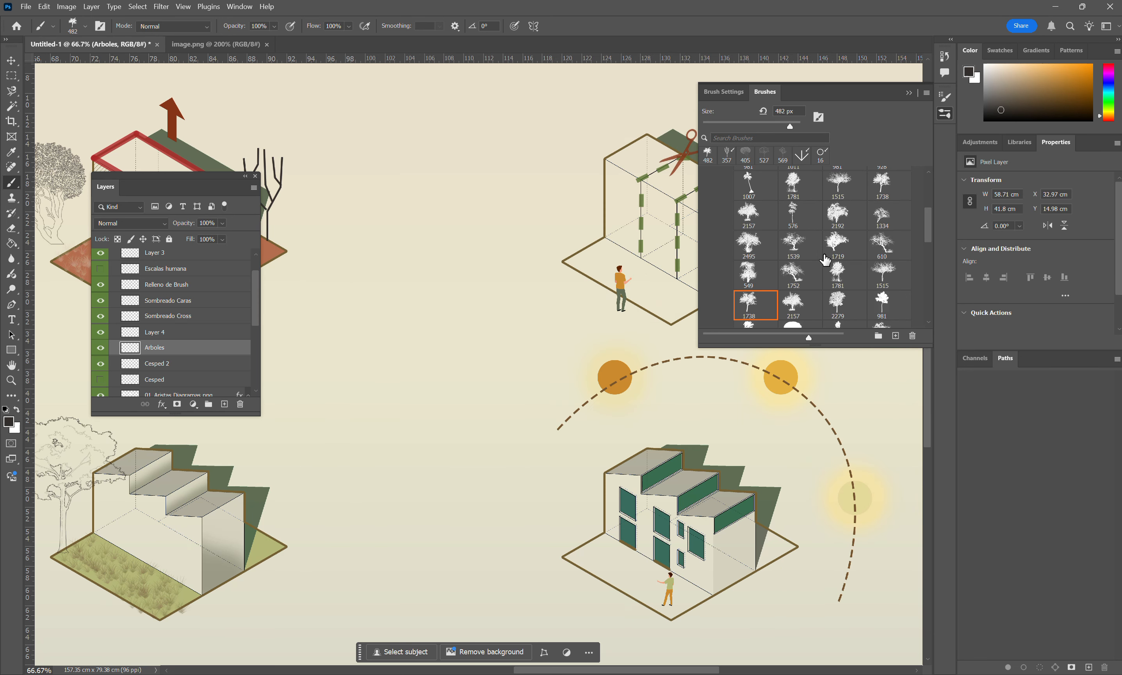
{"action": "left_click", "coordinate": [753, 213]}
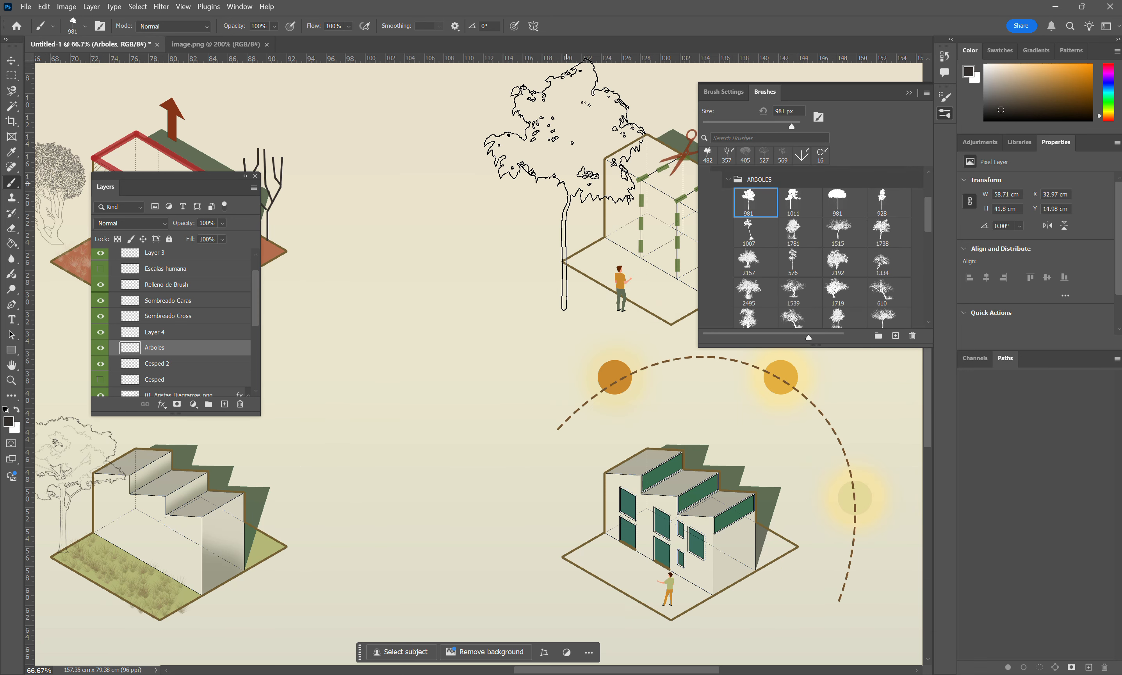
{"action": "mouse_move", "coordinate": [566, 183]}
{"action": "left_mouse_down"}
{"action": "mouse_move", "coordinate": [474, 186]}
{"action": "mouse_move", "coordinate": [448, 222]}
{"action": "left_mouse_up"}
{"action": "left_click", "coordinate": [494, 218], "text": "alt"}
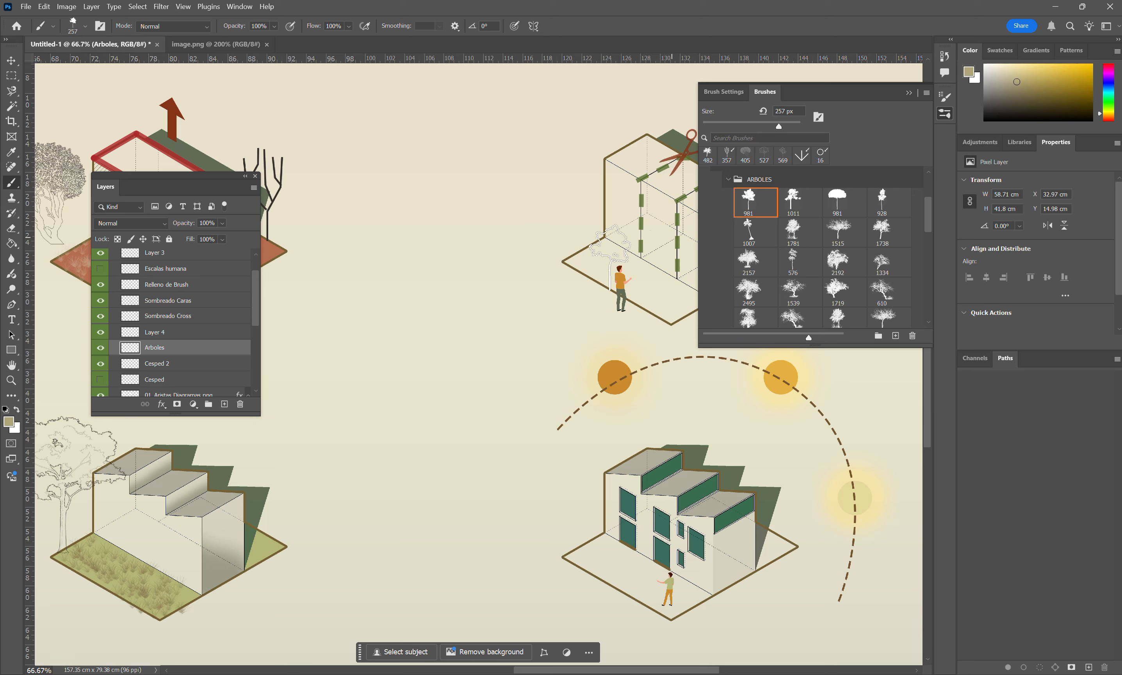
{"action": "left_click", "coordinate": [569, 228]}
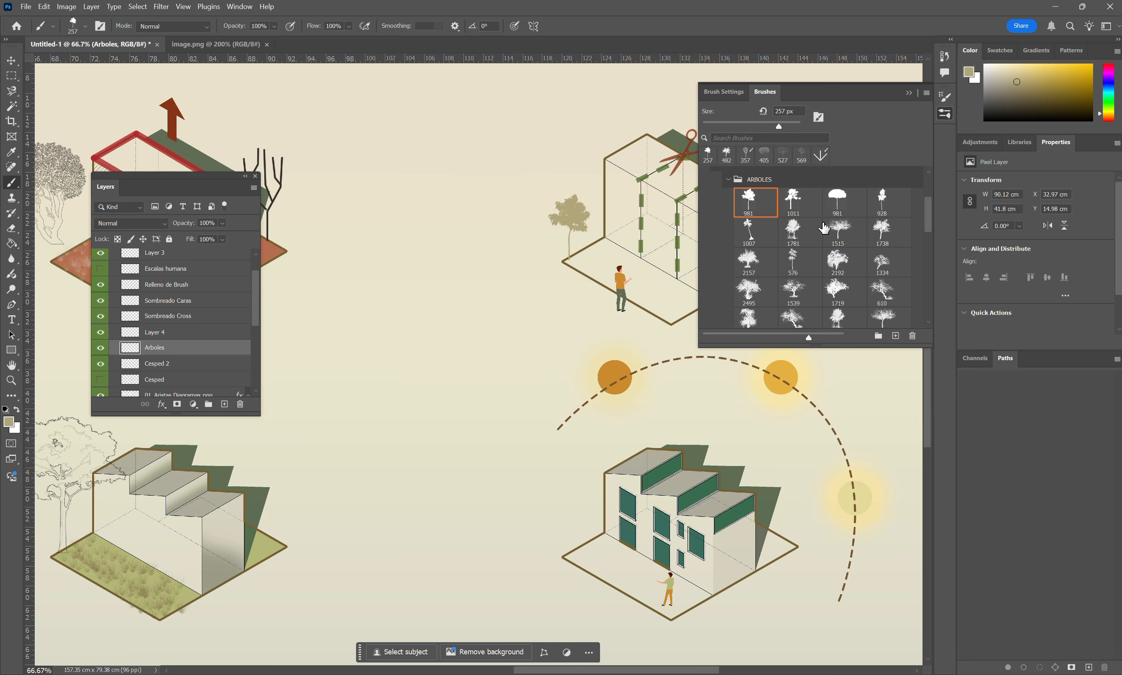
{"action": "scroll", "coordinate": [557, 307], "scroll_direction": "up", "scroll_amount": 1}
{"action": "scroll", "coordinate": [558, 306], "scroll_direction": "right", "scroll_amount": 5}
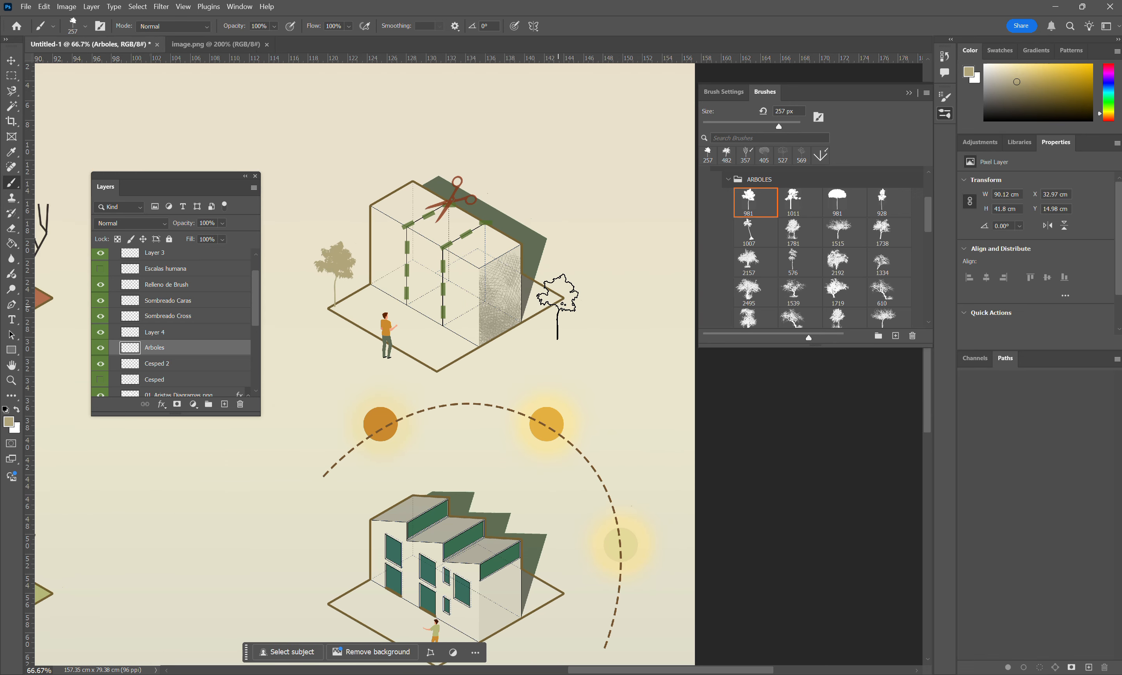
{"action": "scroll", "coordinate": [558, 307], "scroll_direction": "left", "scroll_amount": 4}
{"action": "scroll", "coordinate": [558, 307], "scroll_direction": "left", "scroll_amount": 10}
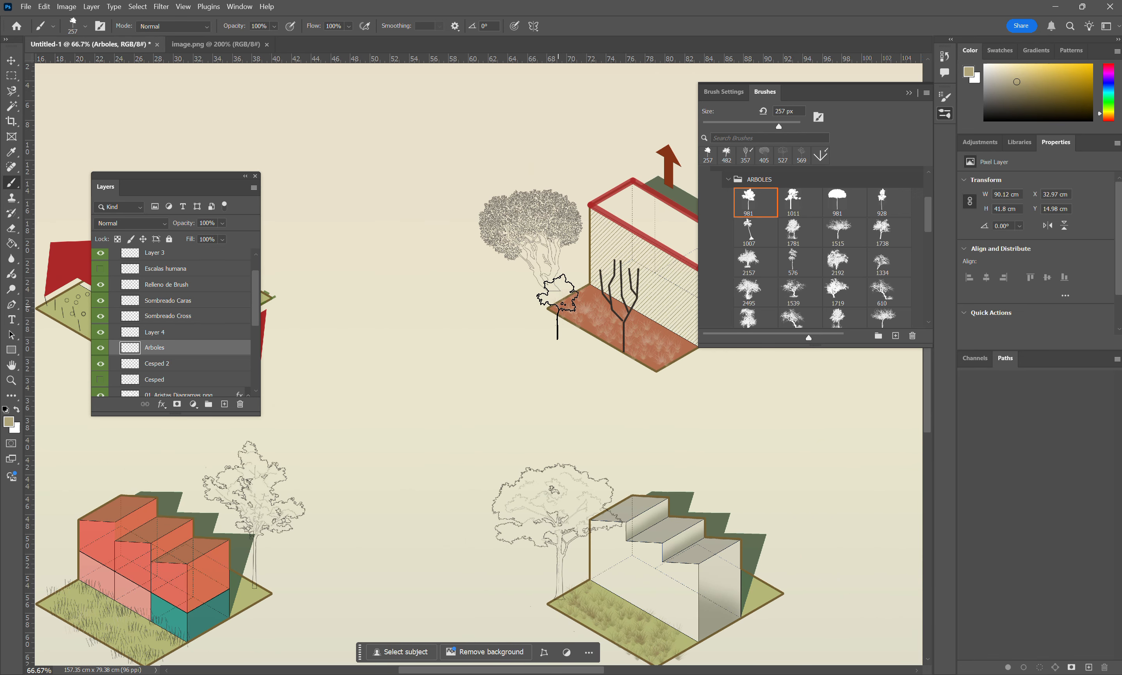
{"action": "scroll", "coordinate": [557, 306], "scroll_direction": "up", "scroll_amount": 1}
{"action": "scroll", "coordinate": [557, 306], "scroll_direction": "down", "scroll_amount": 2}
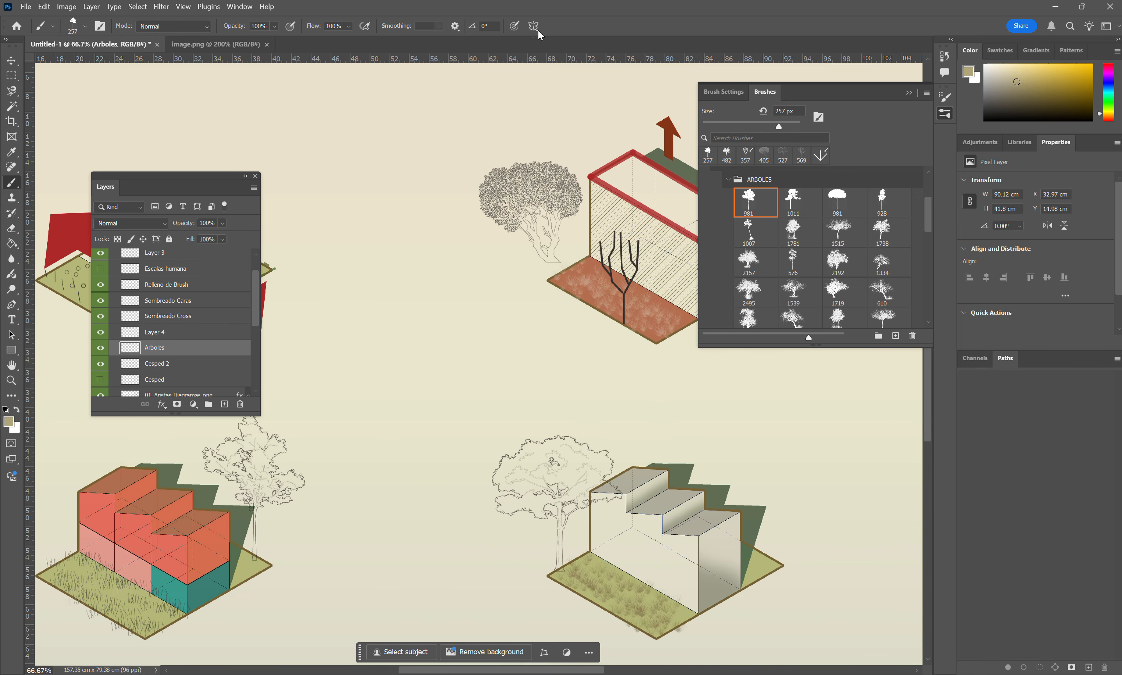